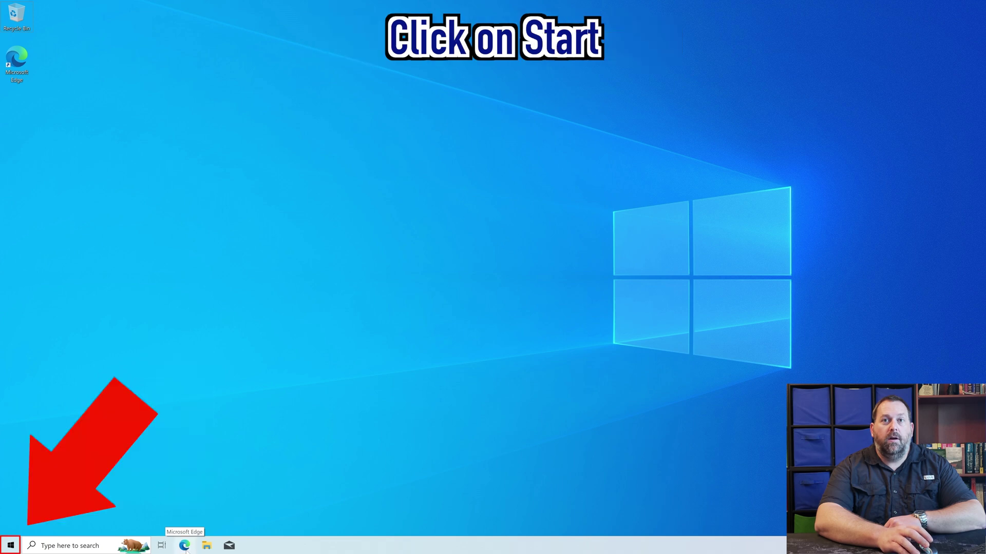
- Launch Microsoft Edge and go to duckduckgo.com
click(7, 547)
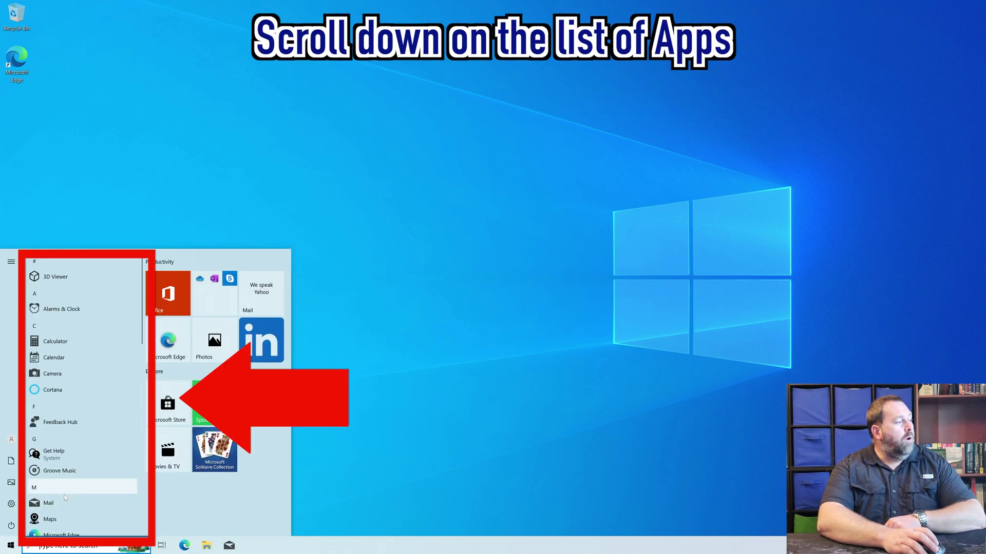
scroll(64, 495, down, 3)
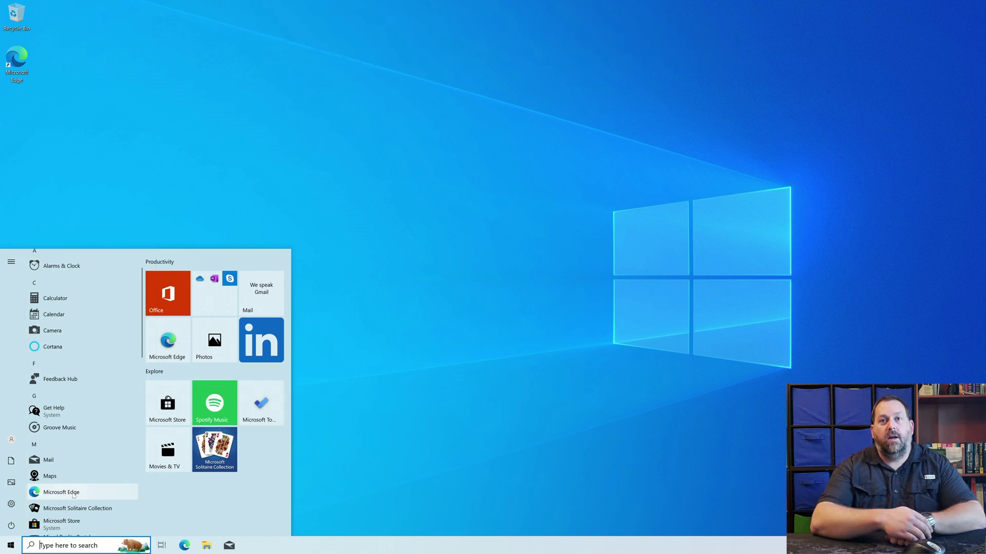
click(61, 492)
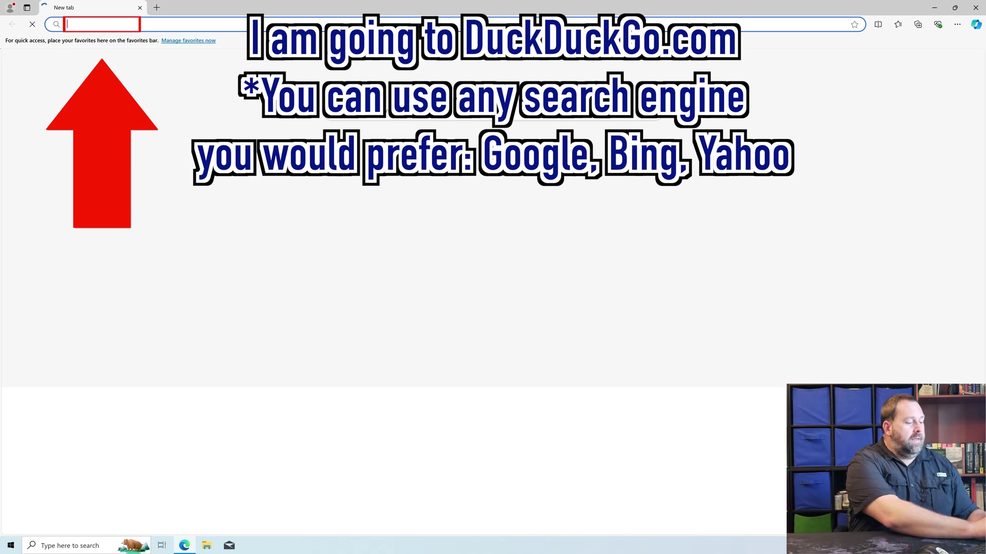
text(duckduckgo.com)
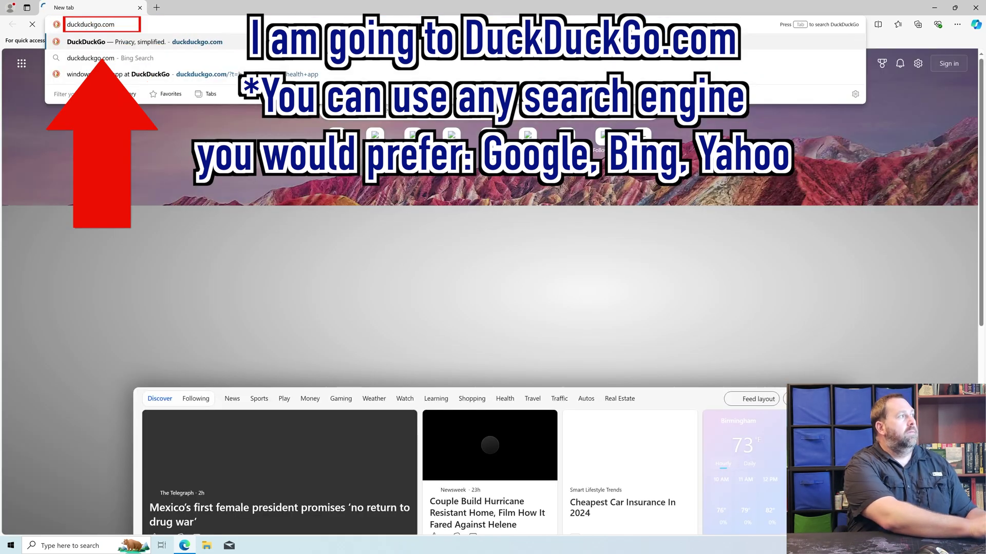
key(Return)
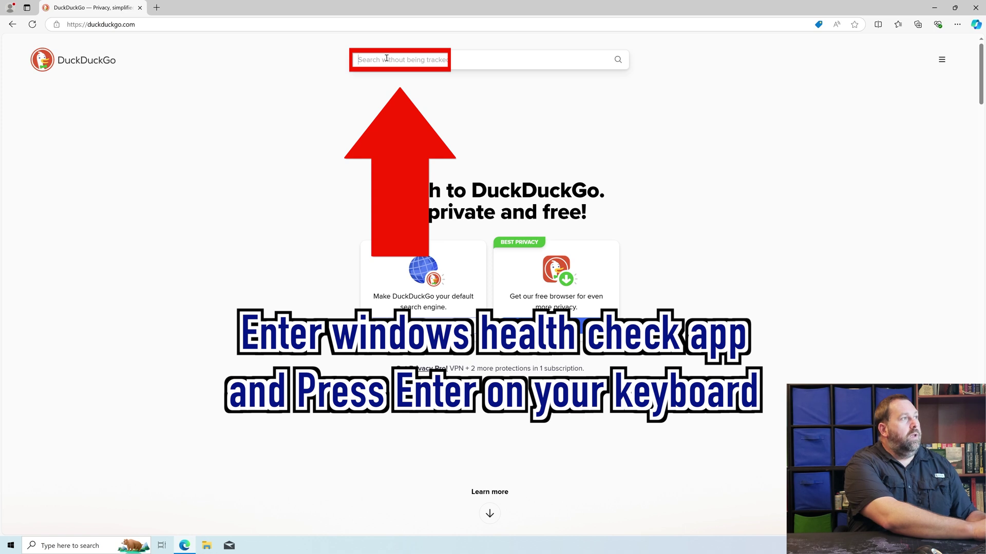
- Search DuckDuckGo for "windows health check app"
text(windw)
key(BackSpace)
text(ows)
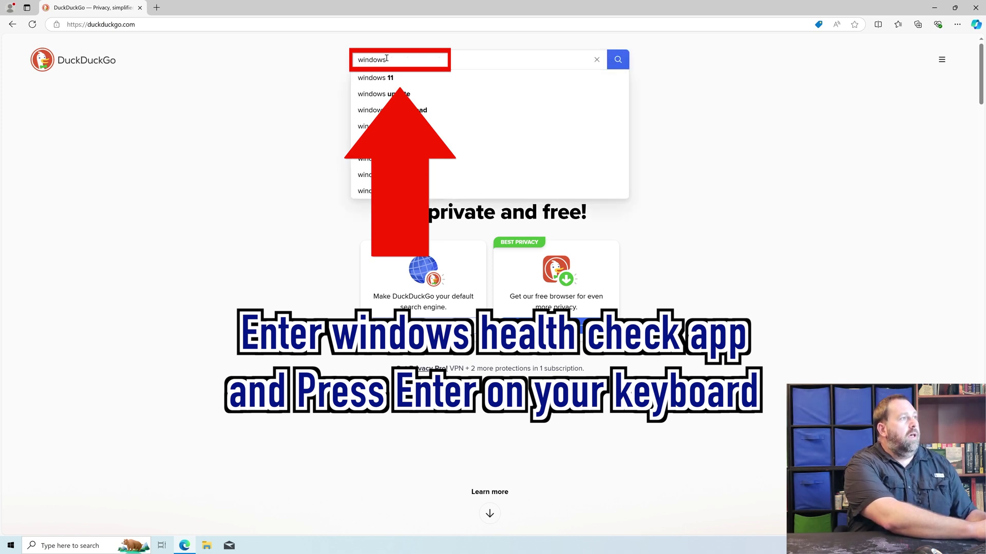
text( health check)
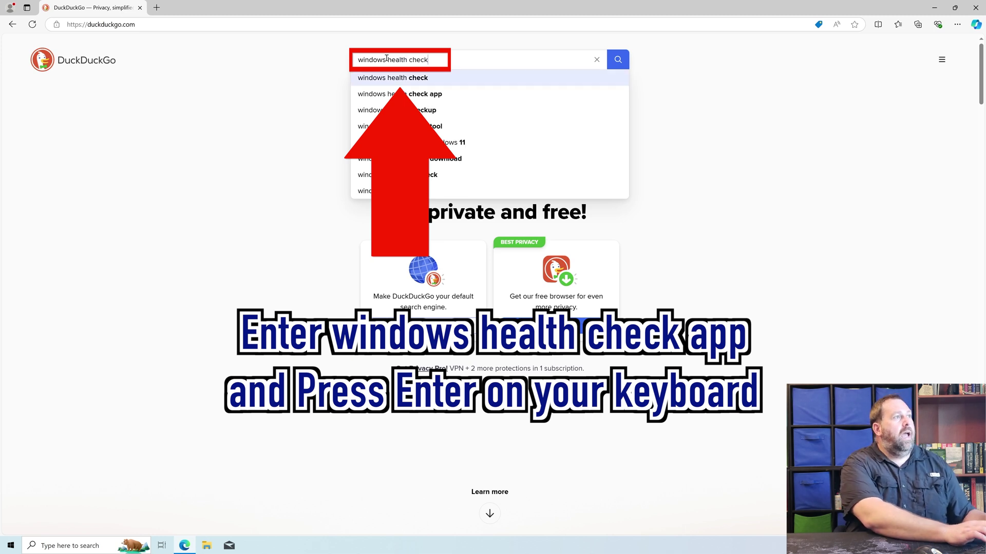
key(Down)
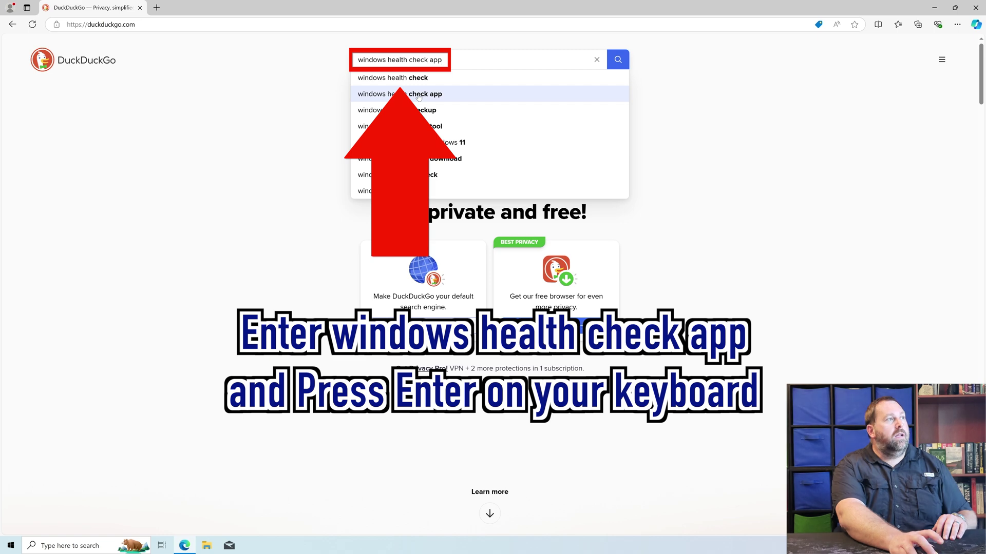
key(Return)
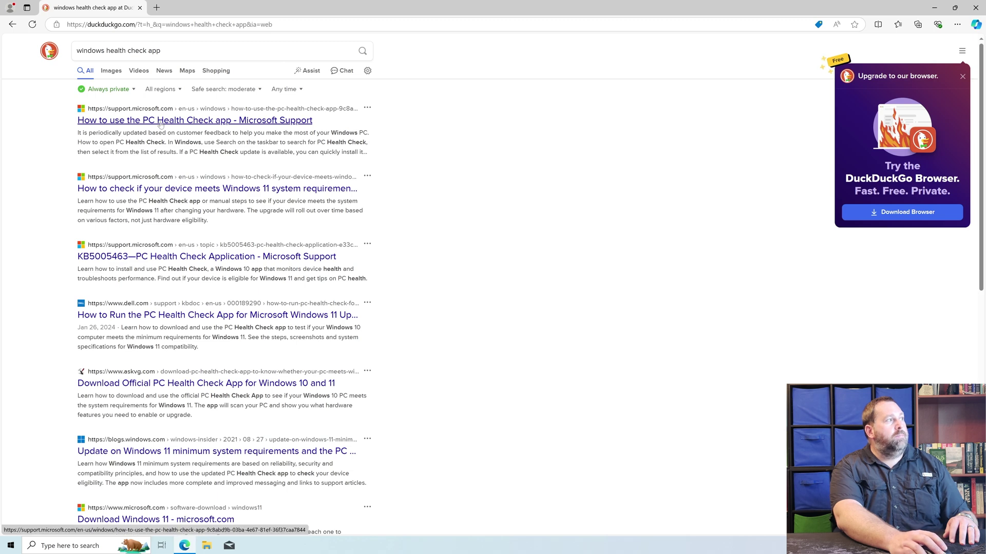
- Open Microsoft Support's article on using the PC Health Check app and download the app's installer through its link
click(223, 121)
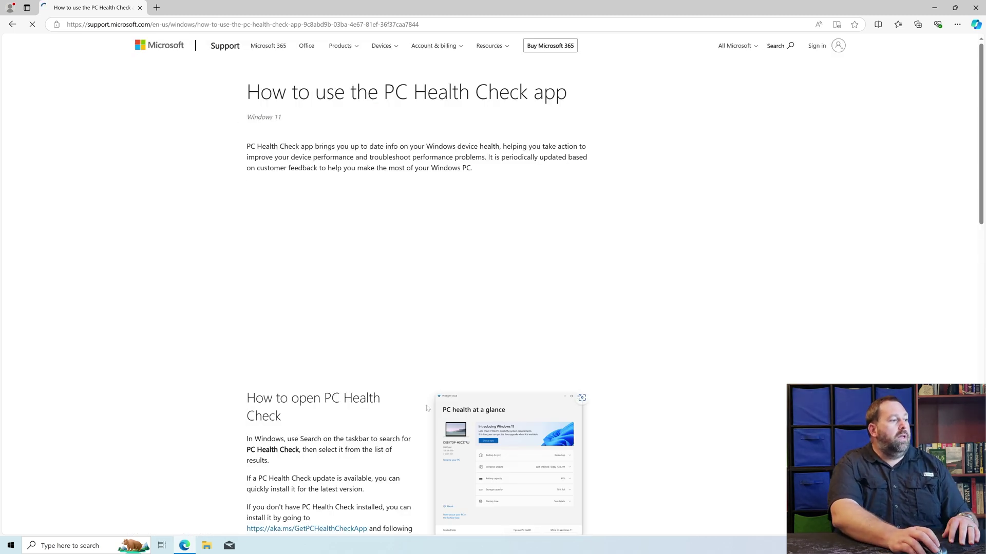
scroll(377, 401, down, 3)
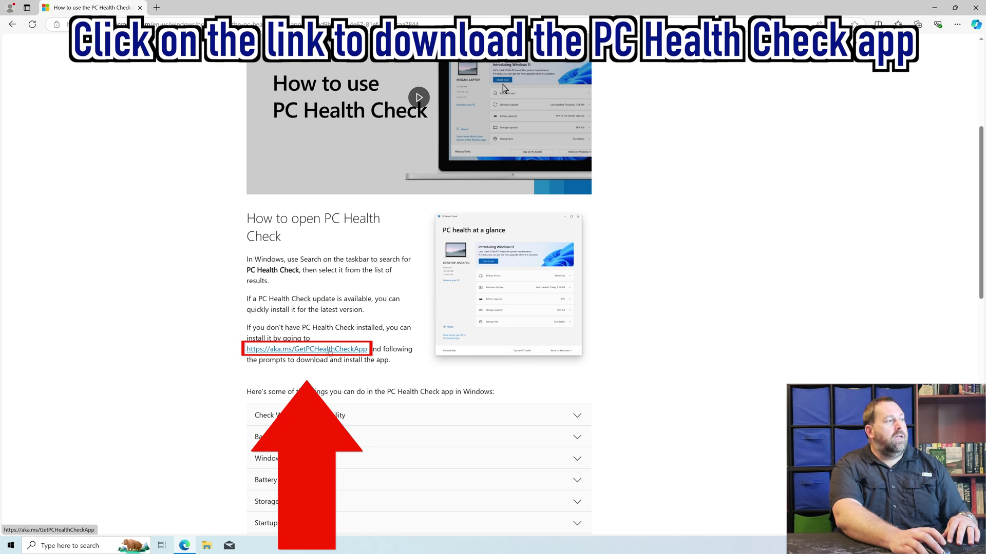
click(329, 351)
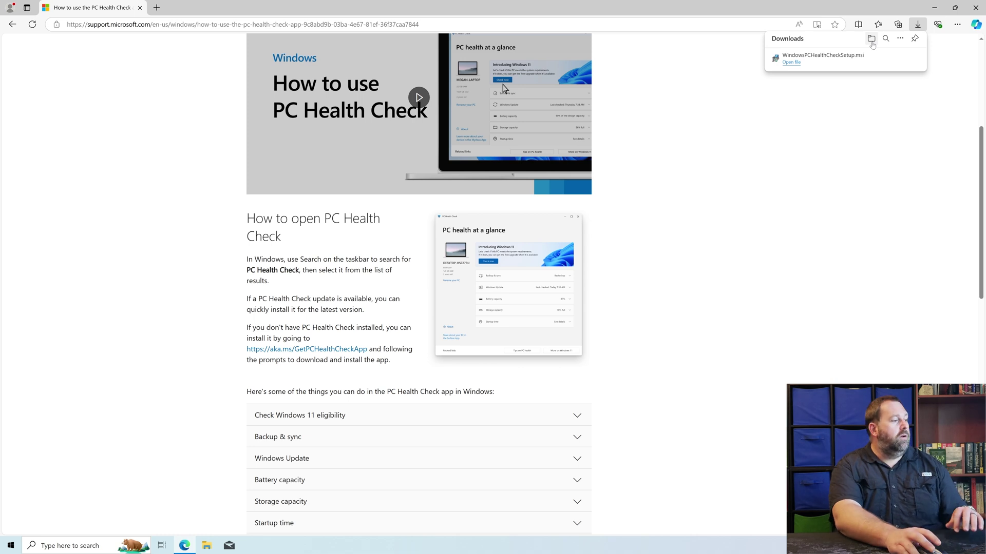
- Open the Downloads folder in File Explorer and start the WindowsPCHealthCheckSetup installer
click(208, 548)
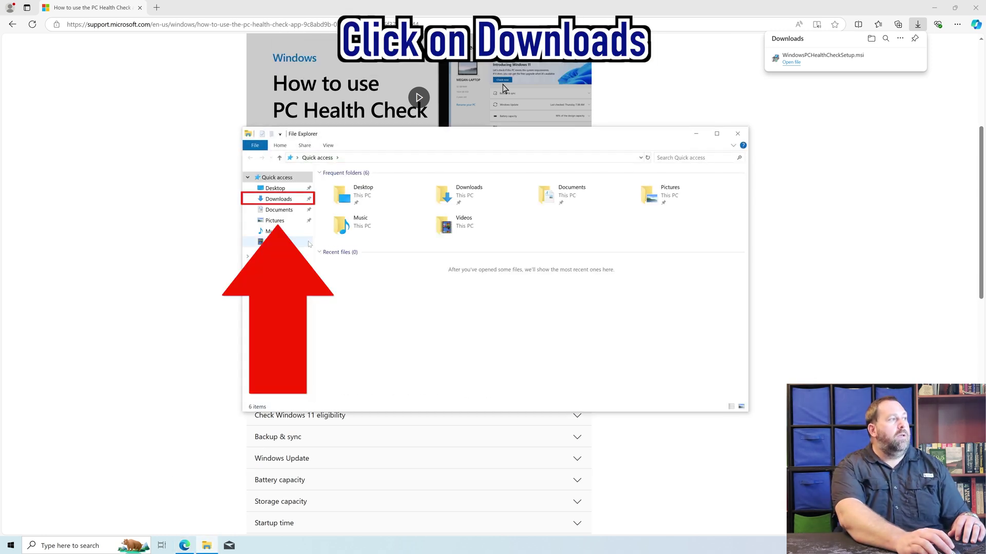
click(283, 202)
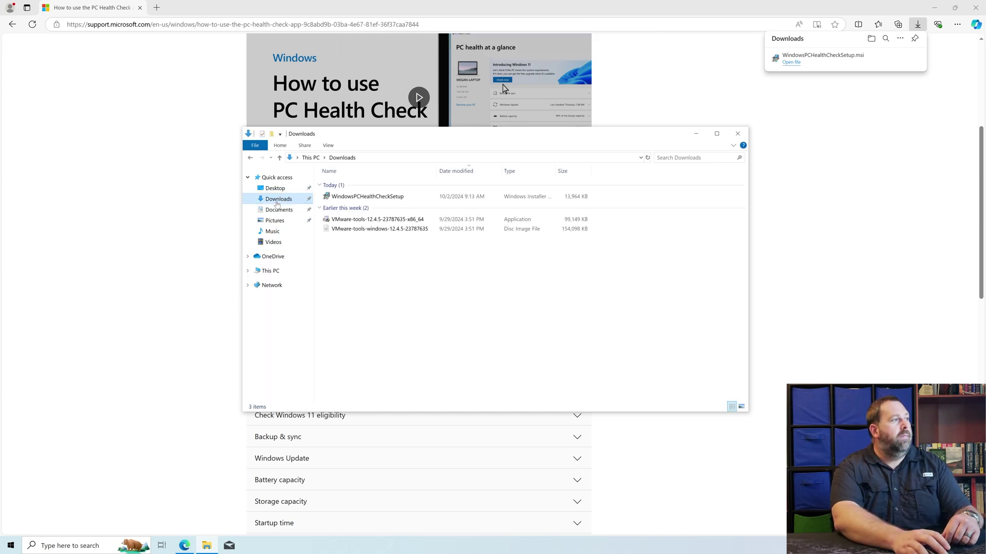
click(360, 197)
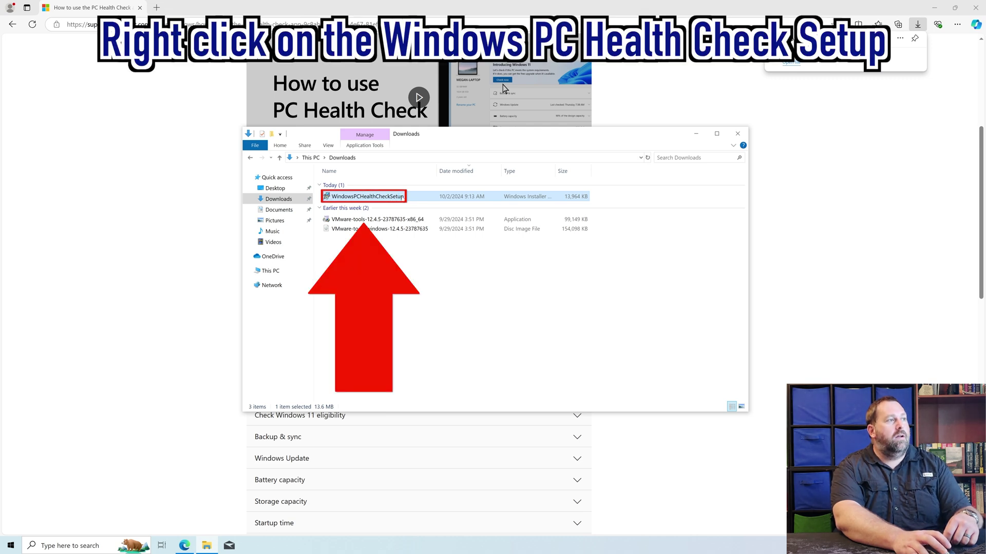
right_click(402, 197)
click(411, 205)
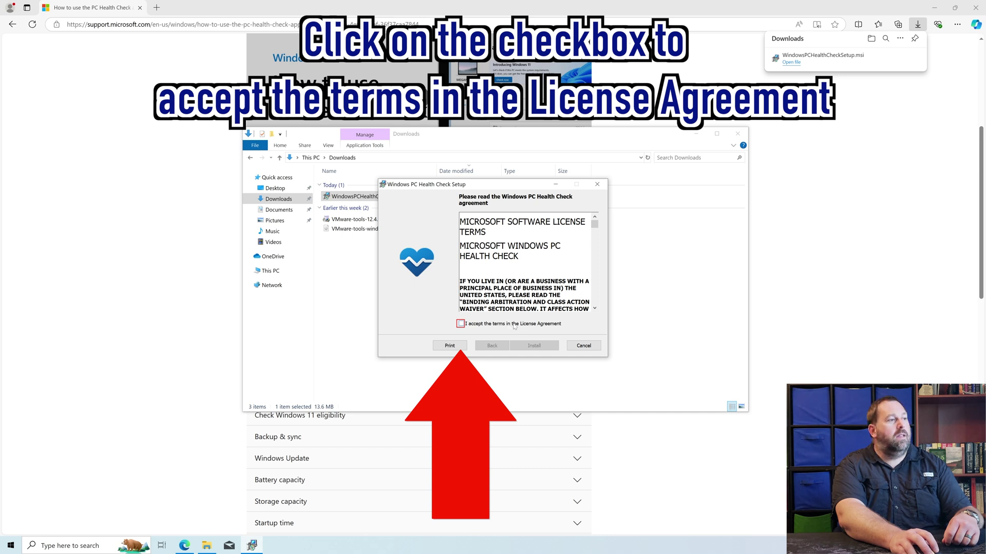
- Accept the license terms, install and open Windows PC Health Check, and close the Downloads folder window
click(523, 326)
click(539, 345)
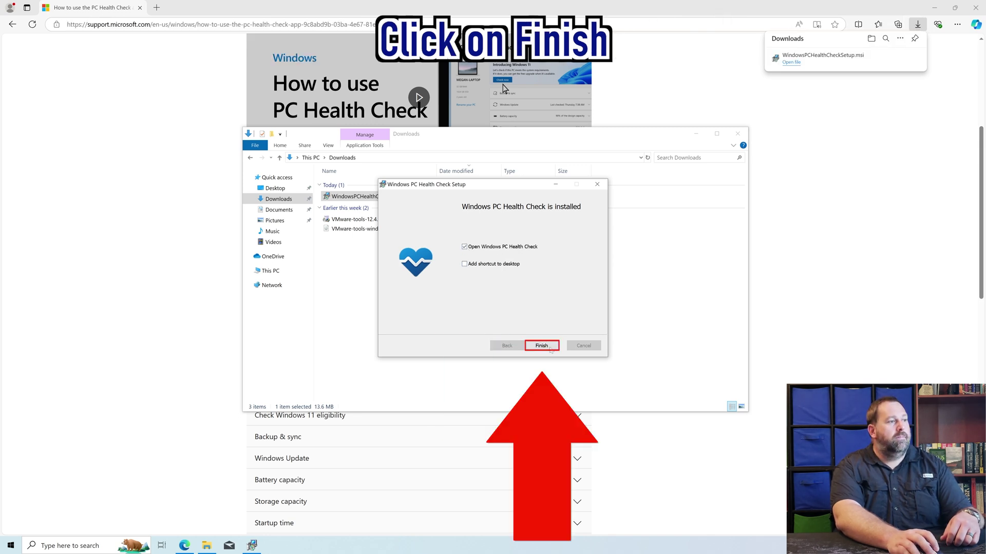
click(542, 346)
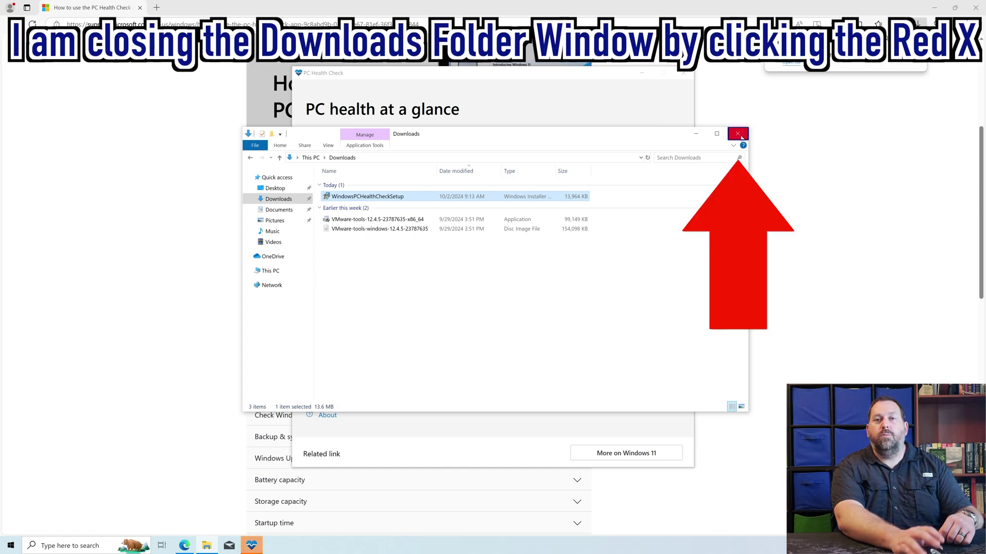
click(741, 137)
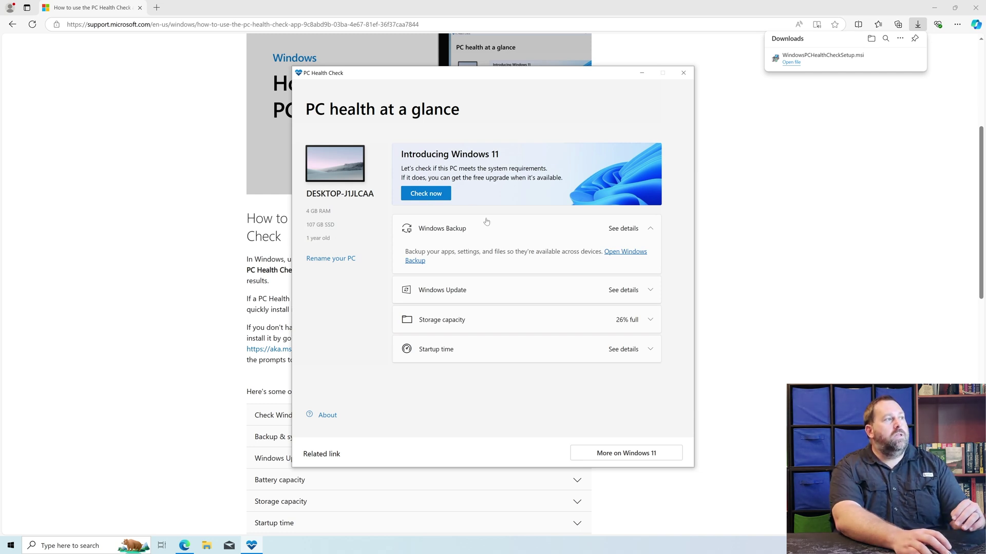
- Check whether this PC meets the Windows 11 system requirements, and close PC Health Check
click(426, 194)
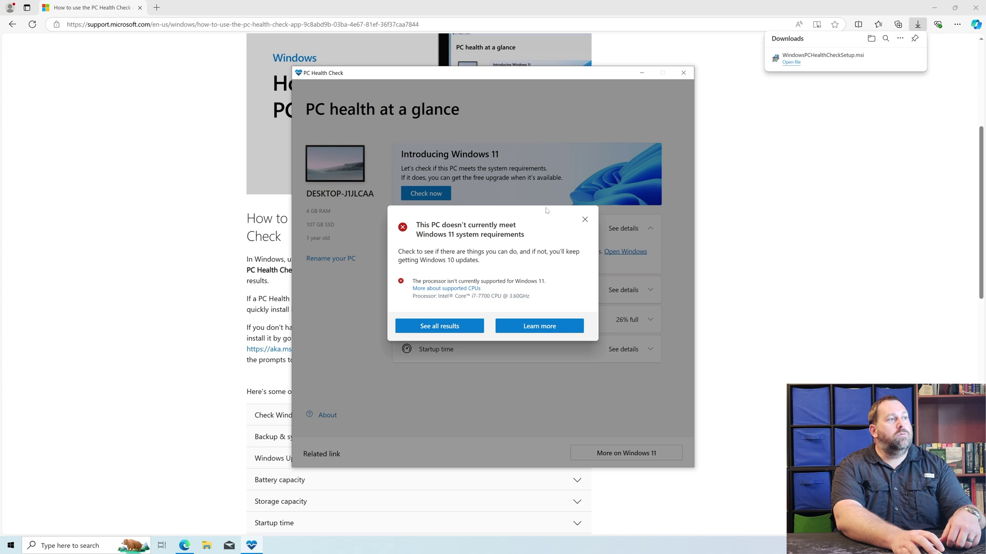
click(585, 220)
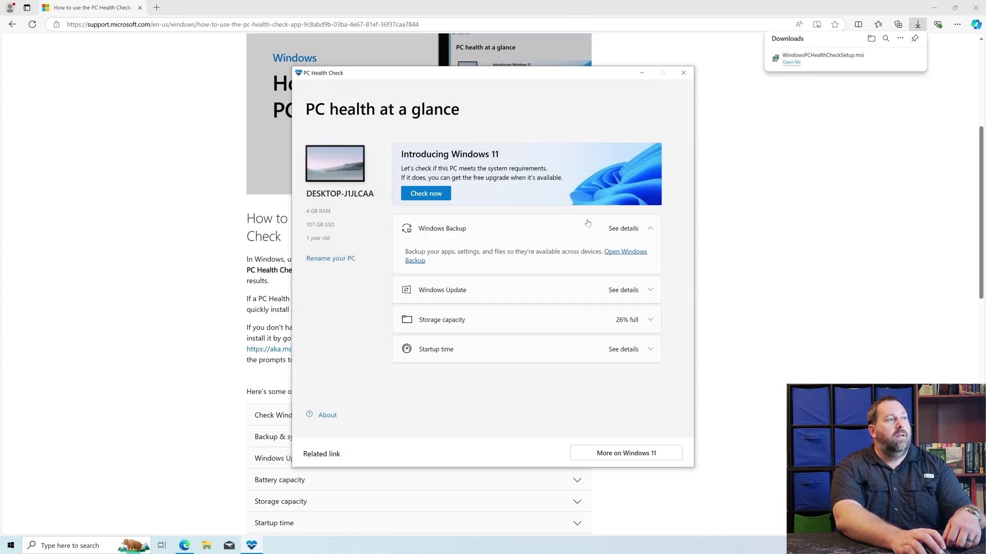
click(683, 74)
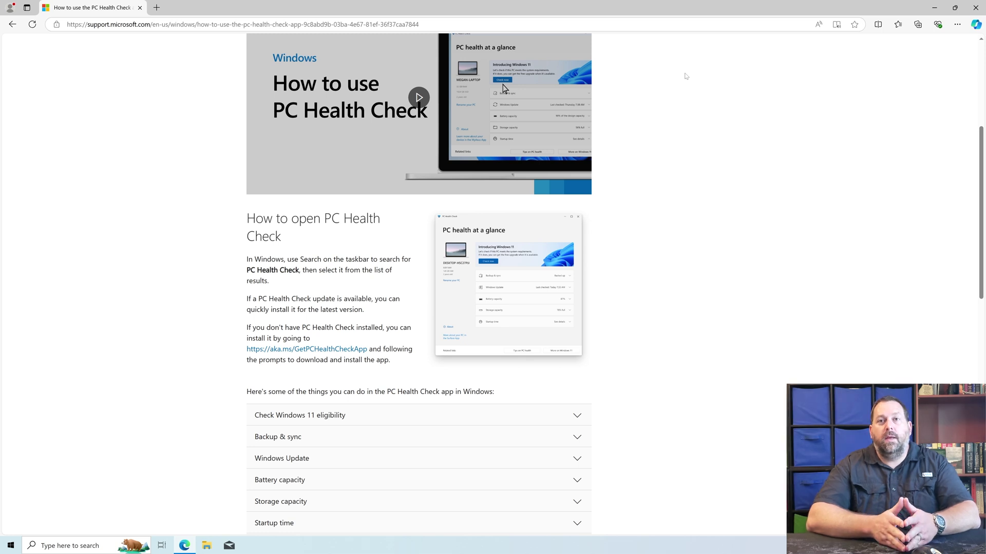
- Return to duckduckgo.com and search for "download windows 11 iso"
click(565, 26)
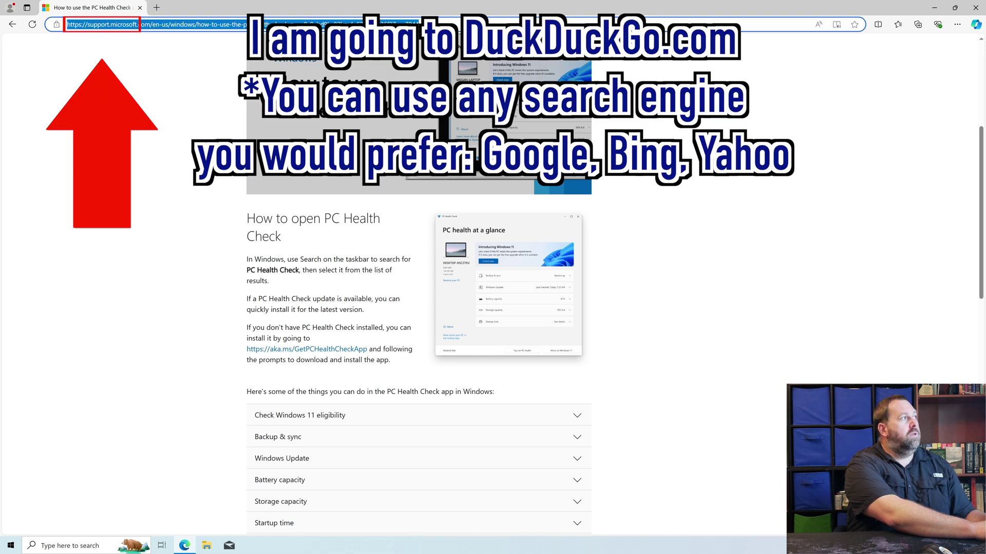
text(duckduckgo)
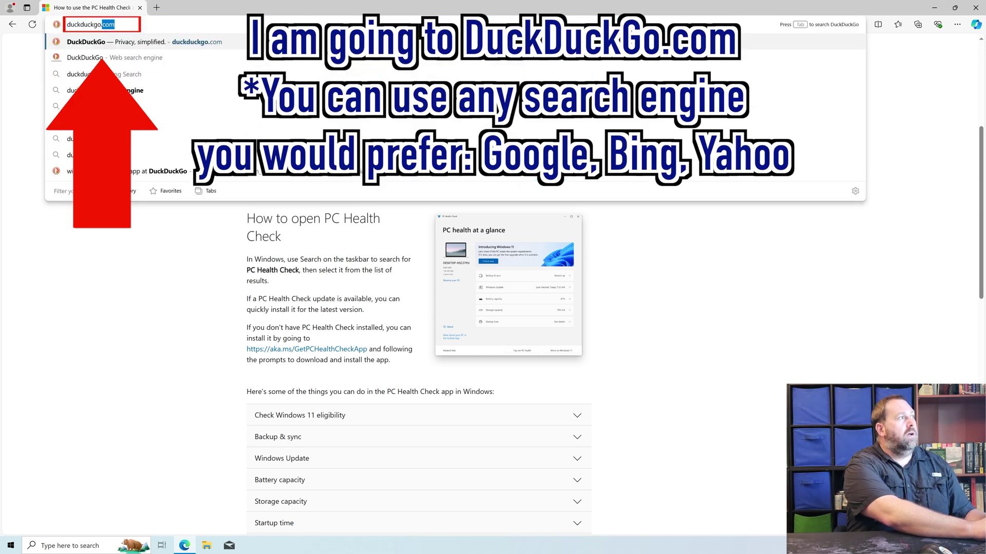
text(.com)
key(Return)
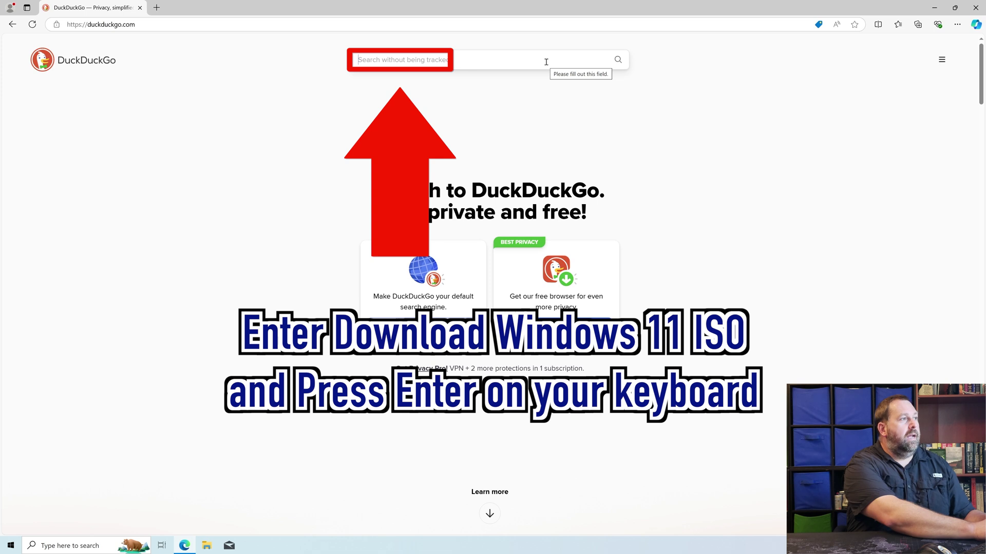
text(download windo)
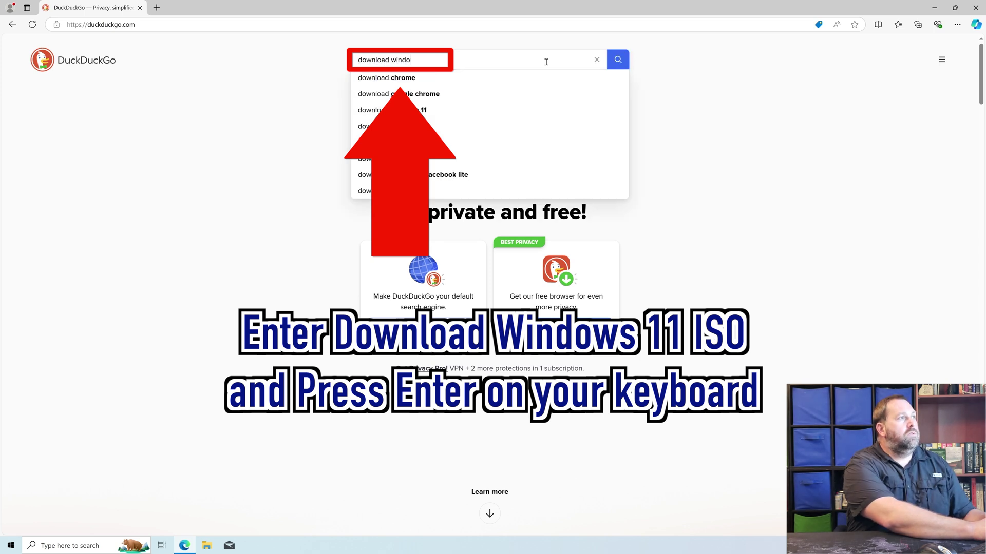
text(ws 11 iso)
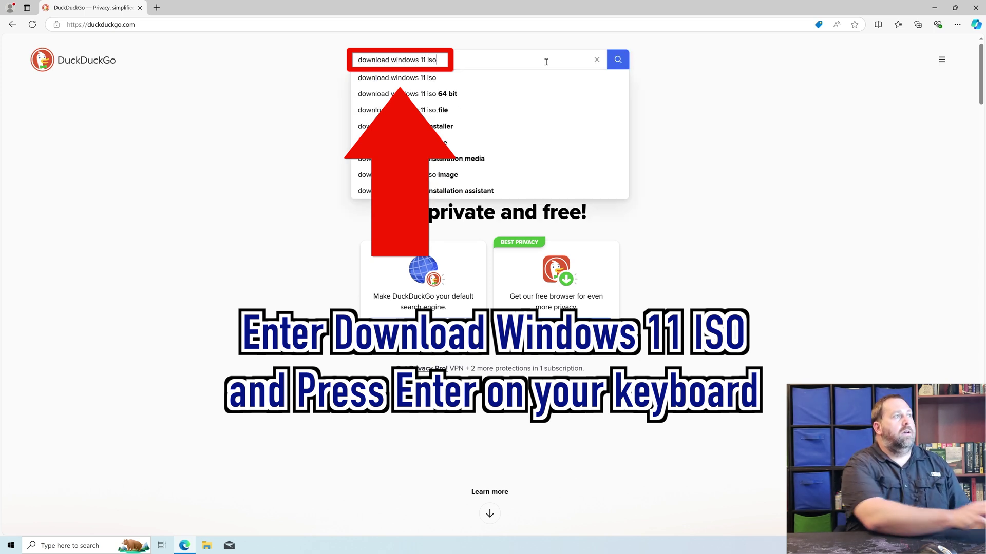
key(Return)
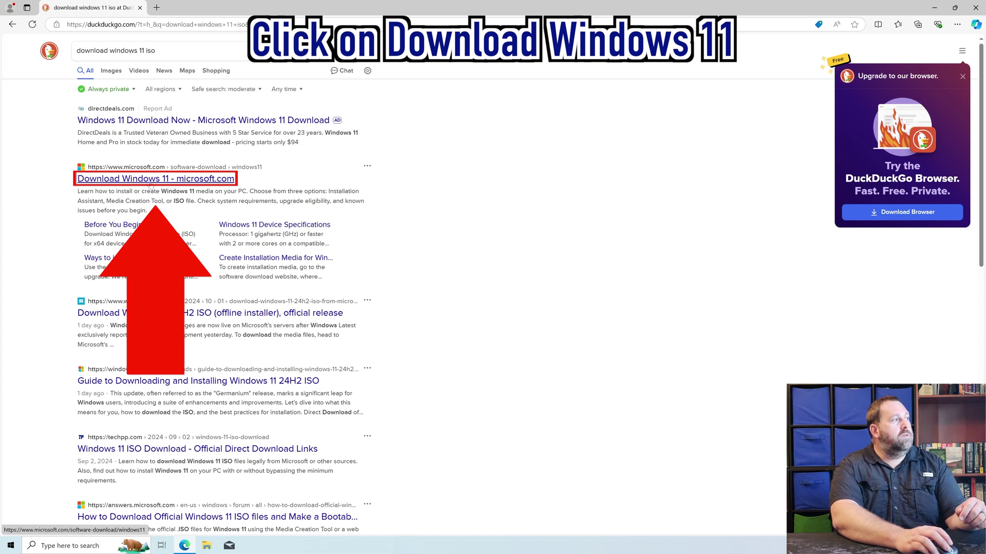
- Open Microsoft's Download Windows 11 page and request the Windows 11 (multi-edition ISO for x64 devices) download
click(204, 183)
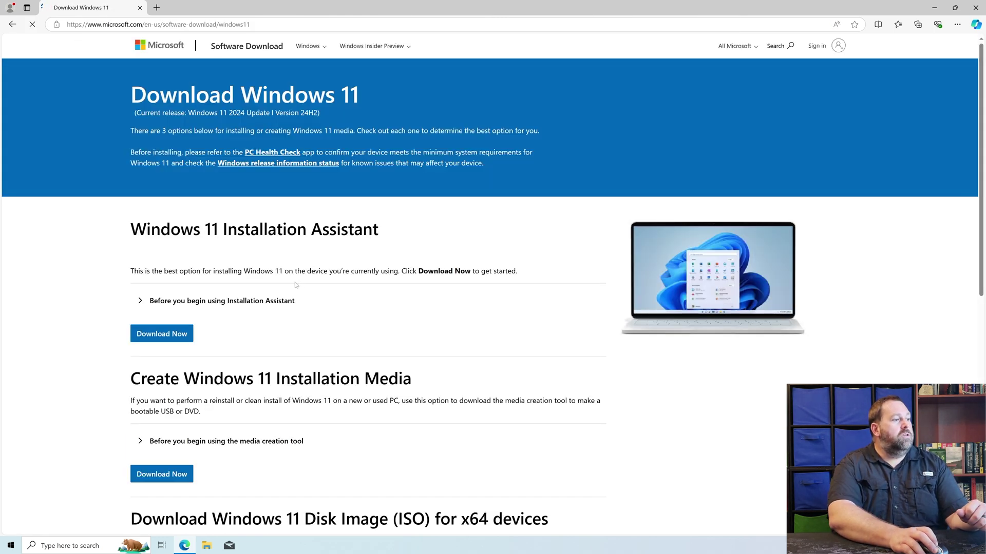
scroll(296, 285, down, 2)
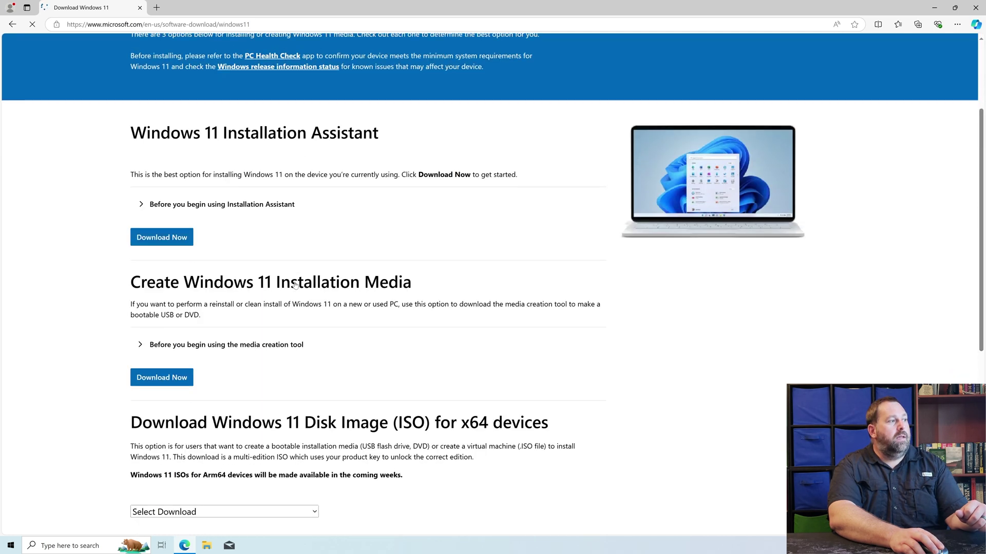
scroll(295, 285, down, 4)
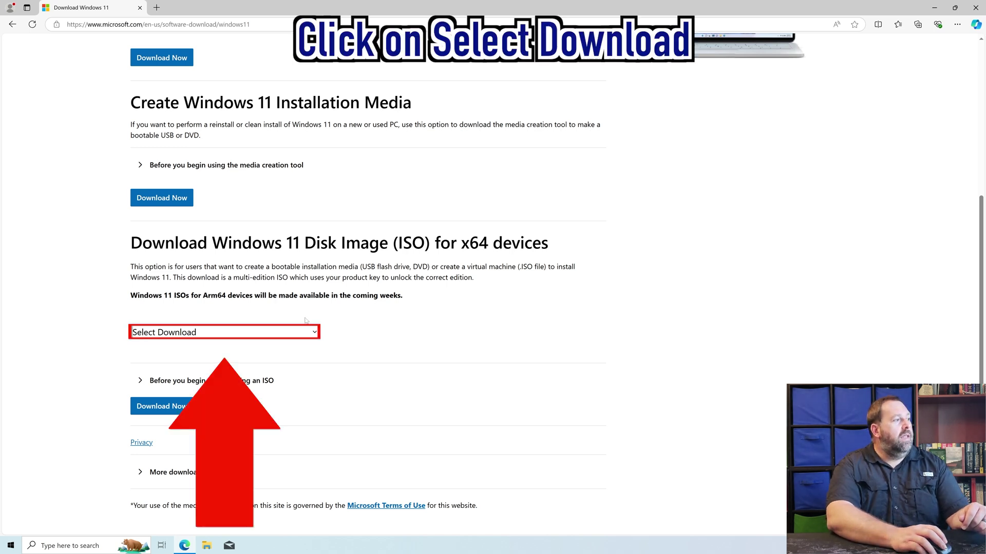
click(179, 337)
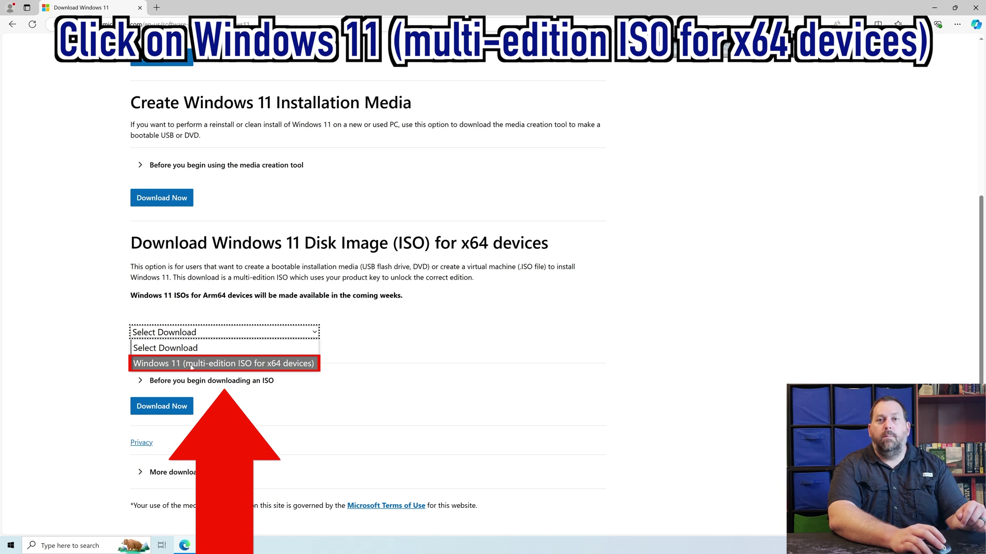
click(202, 366)
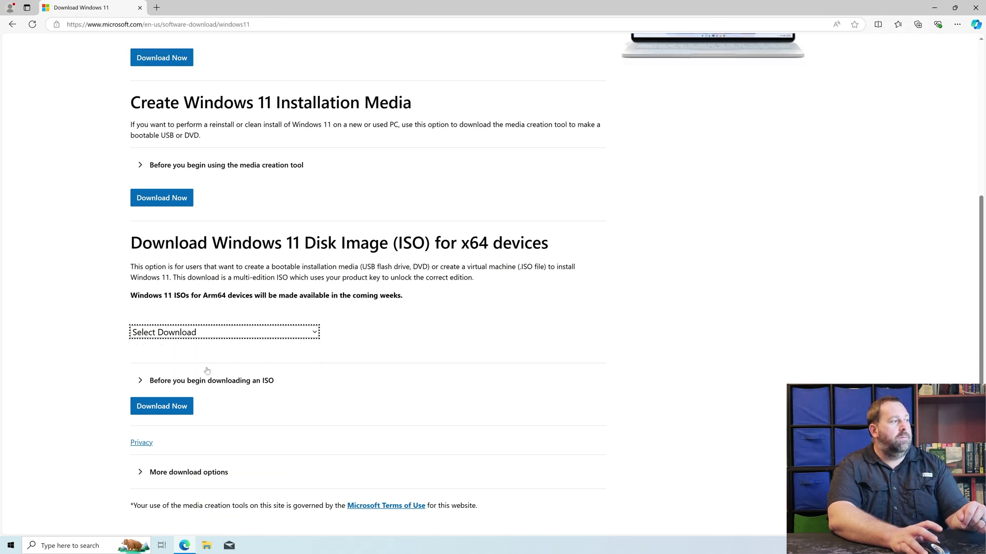
click(171, 407)
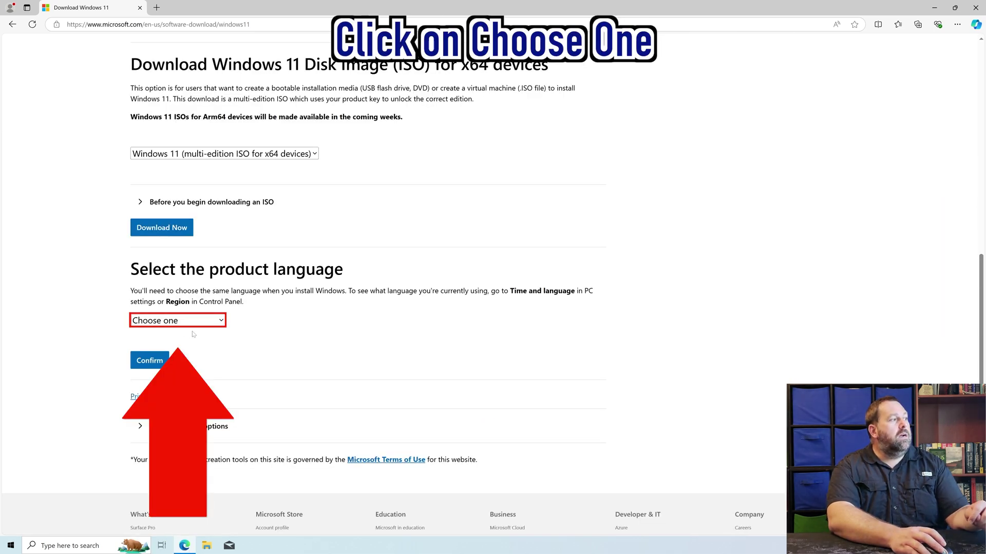
- Confirm English (United States) as the product language and start the 64-bit Windows 11 ISO download
click(202, 322)
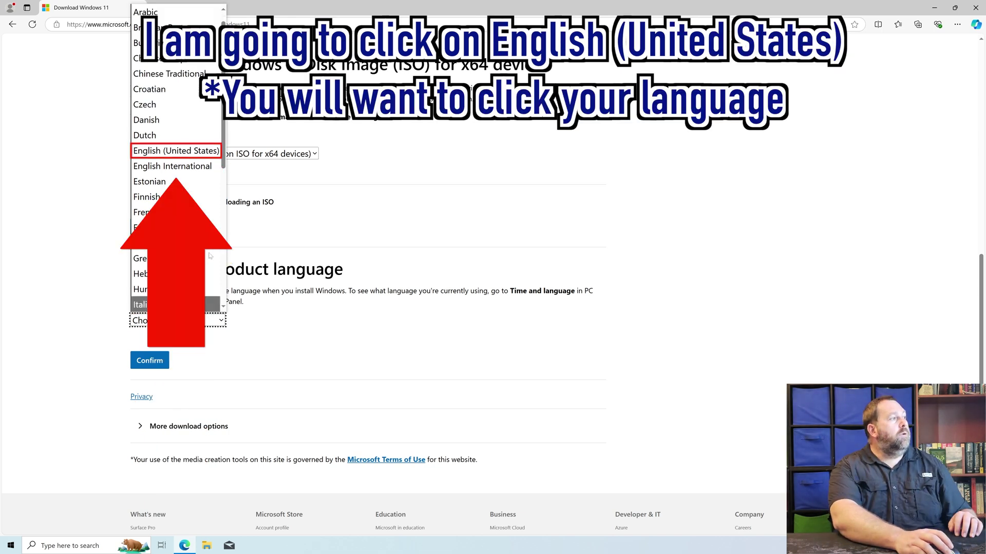
click(169, 151)
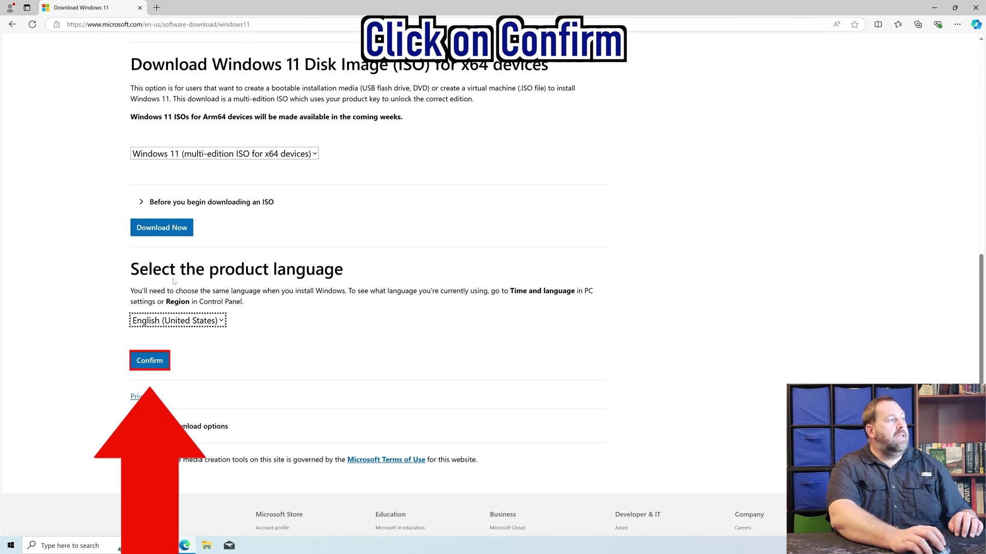
click(144, 367)
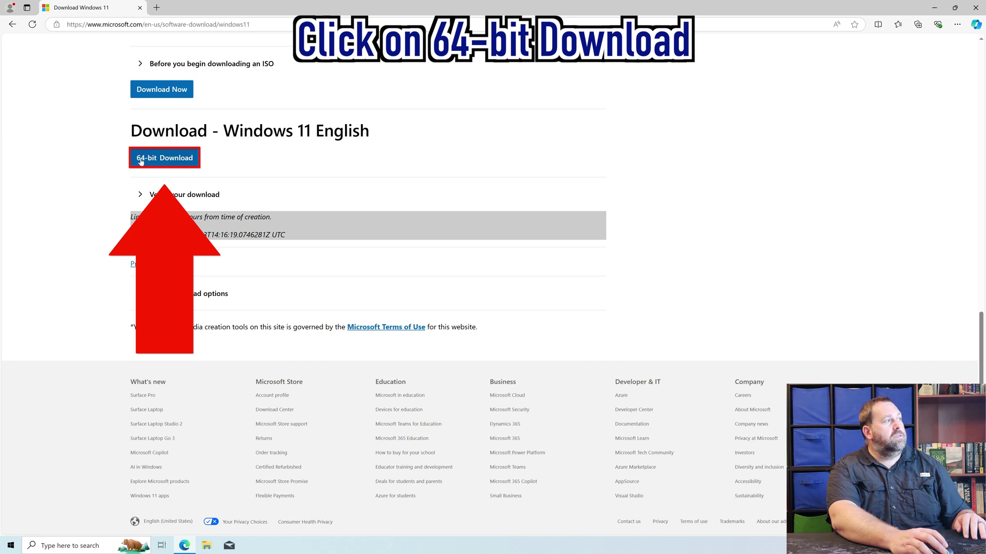
click(184, 164)
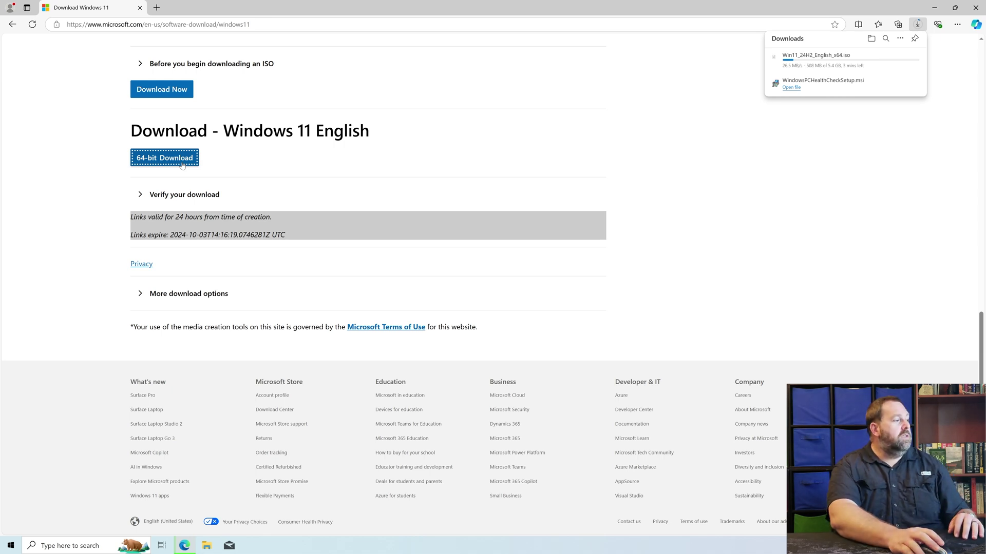
- Search for regedit, run Registry Editor as administrator, and allow it to make changes to the device
click(11, 546)
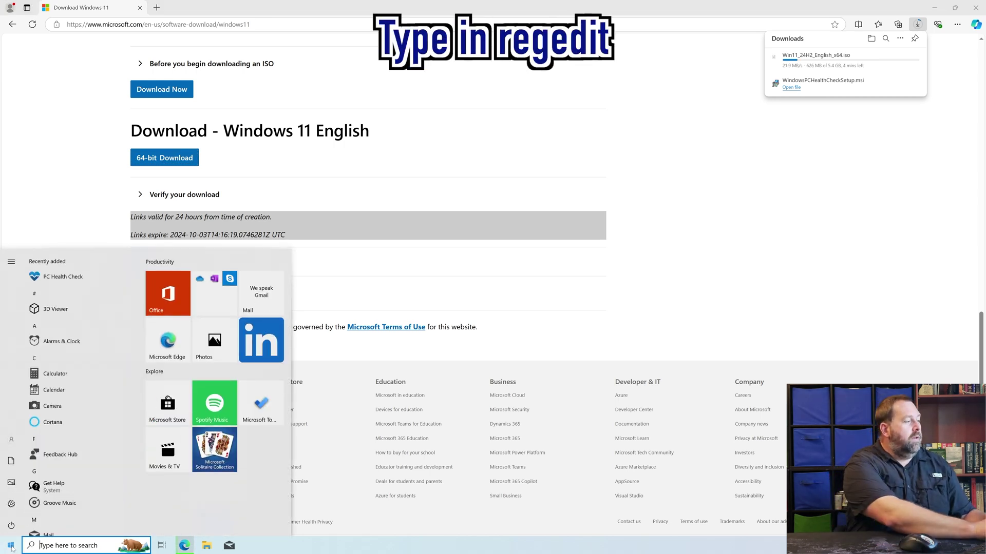
text(reged)
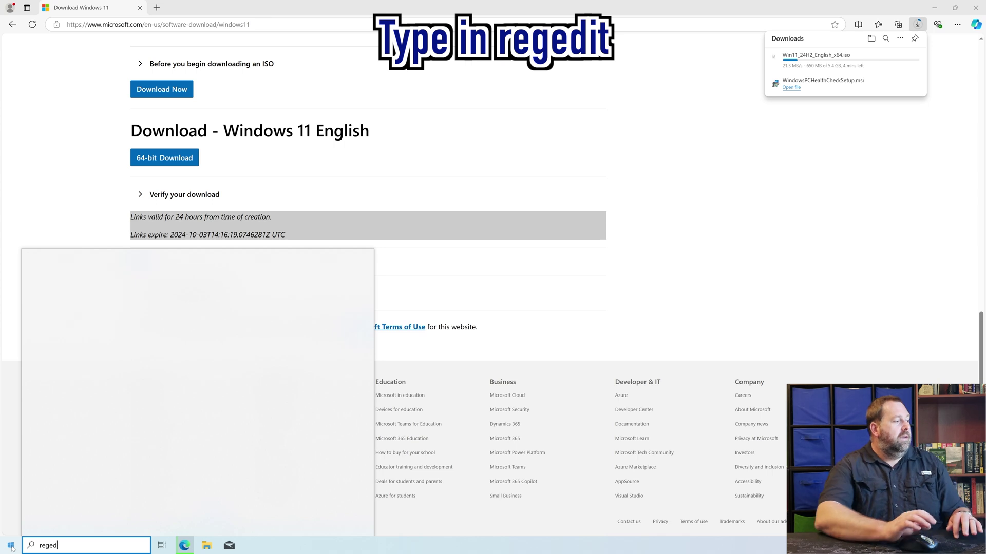
text(it)
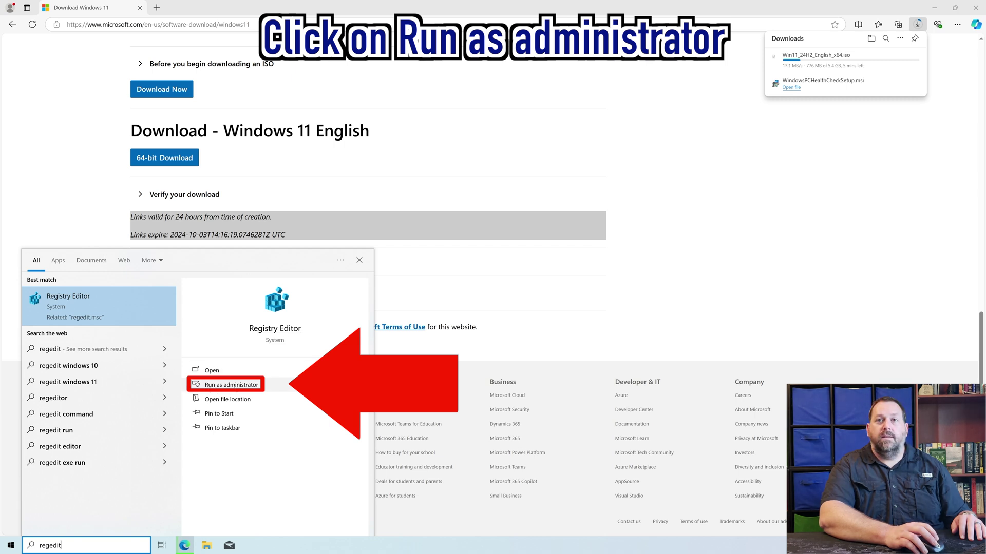
click(232, 385)
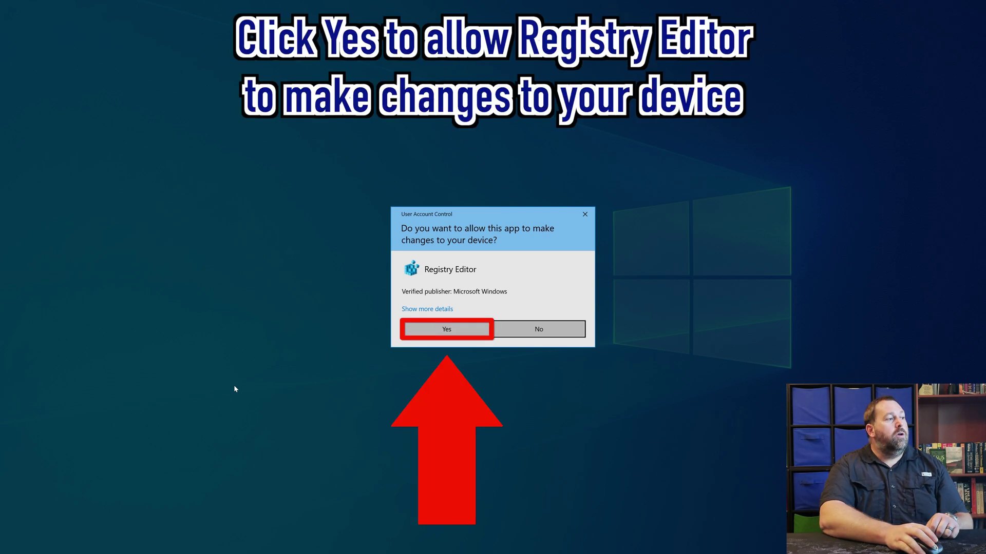
click(419, 333)
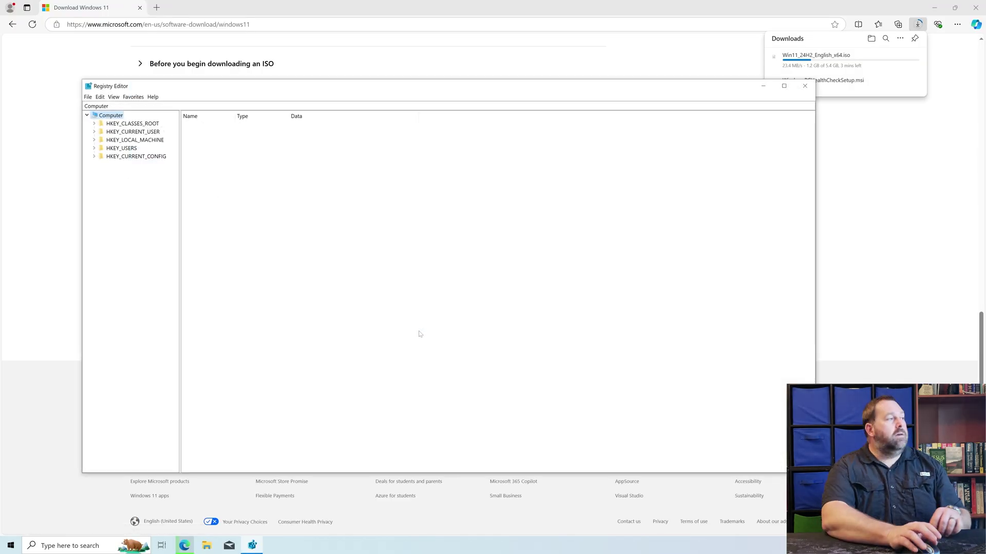
- Create a new registry key named MoSetup under HKEY_LOCAL_MACHINE\SYSTEM\Setup
double_click(138, 140)
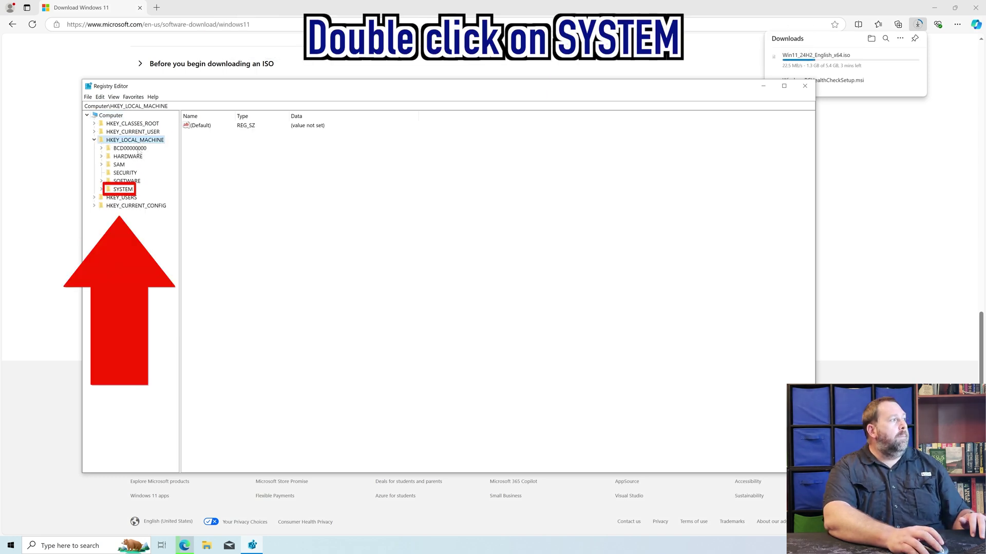
double_click(122, 190)
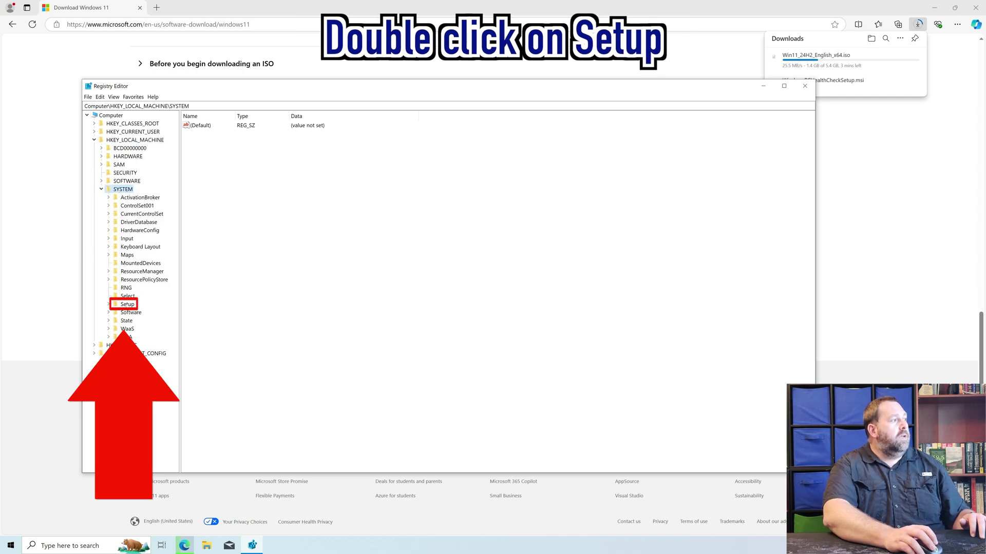
double_click(127, 304)
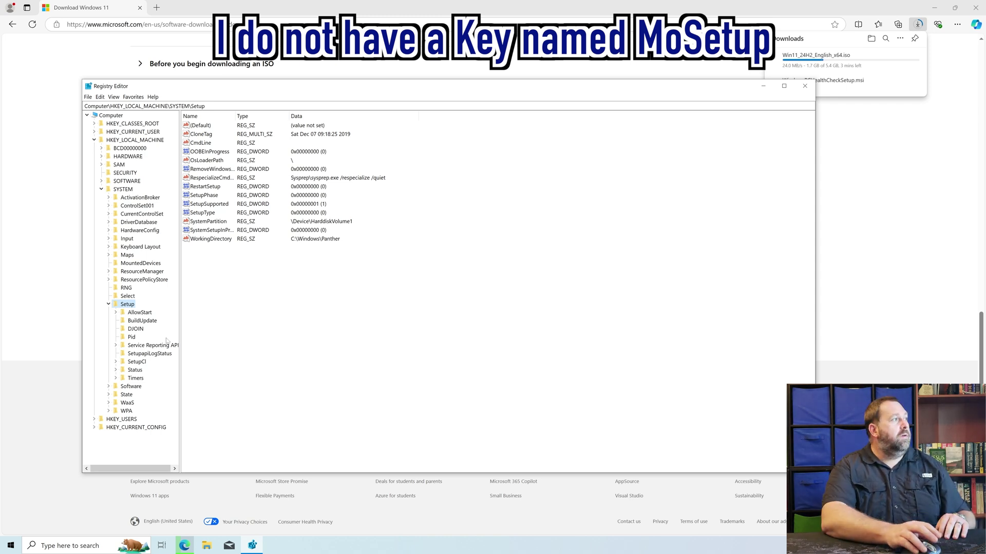
click(100, 96)
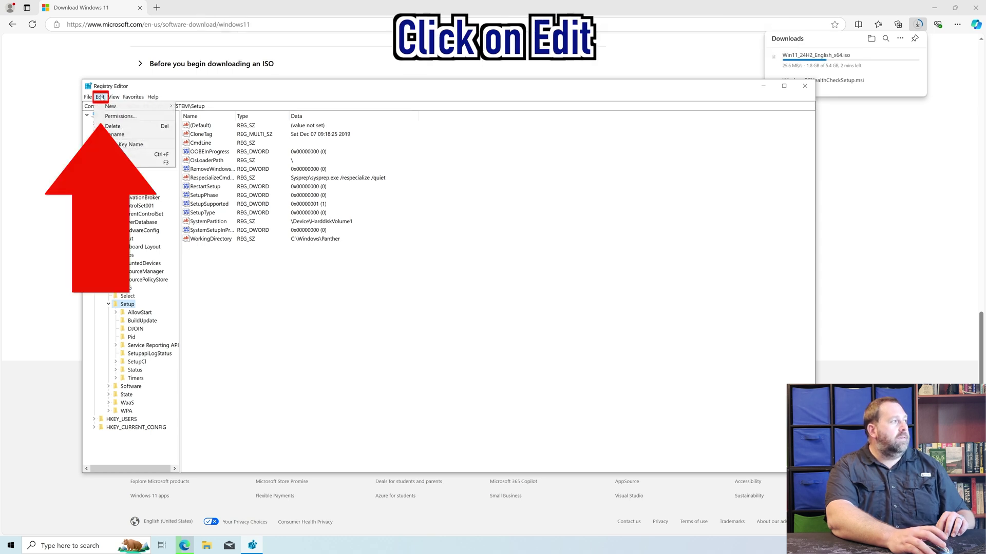
click(111, 107)
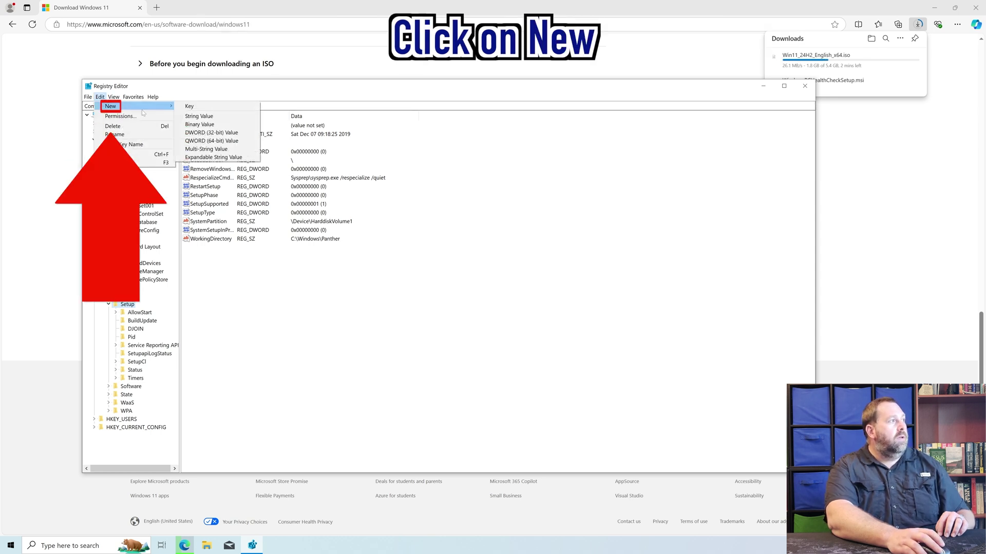
click(189, 107)
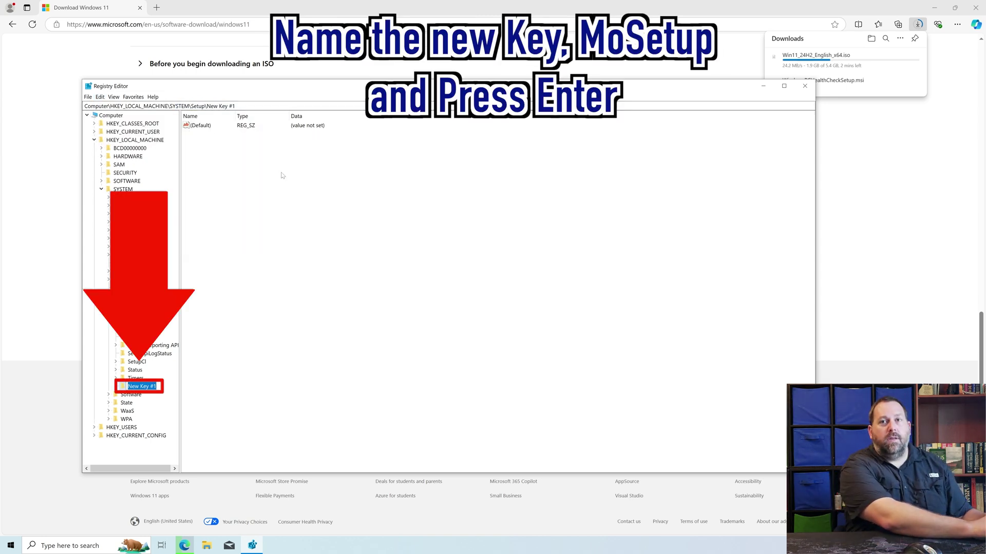
text(M)
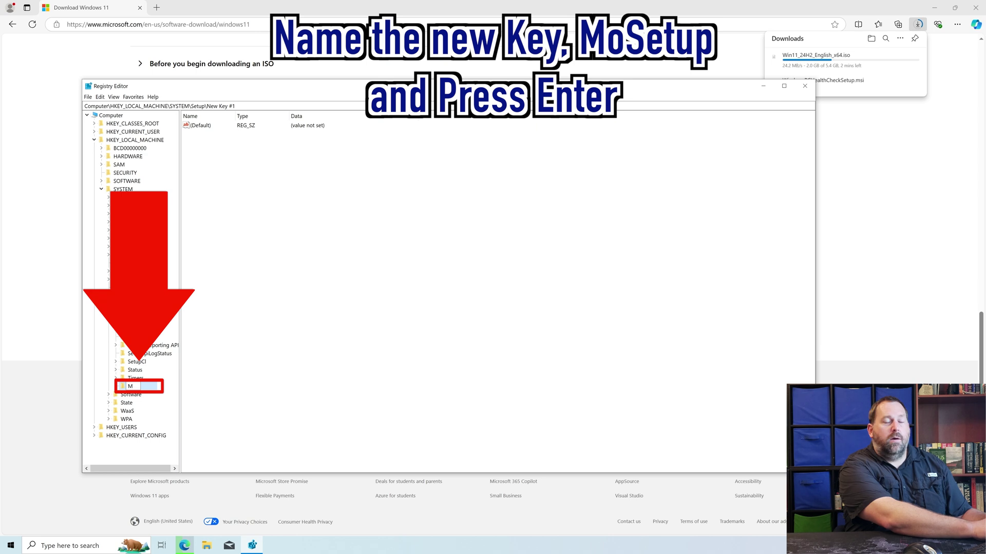
text(oS)
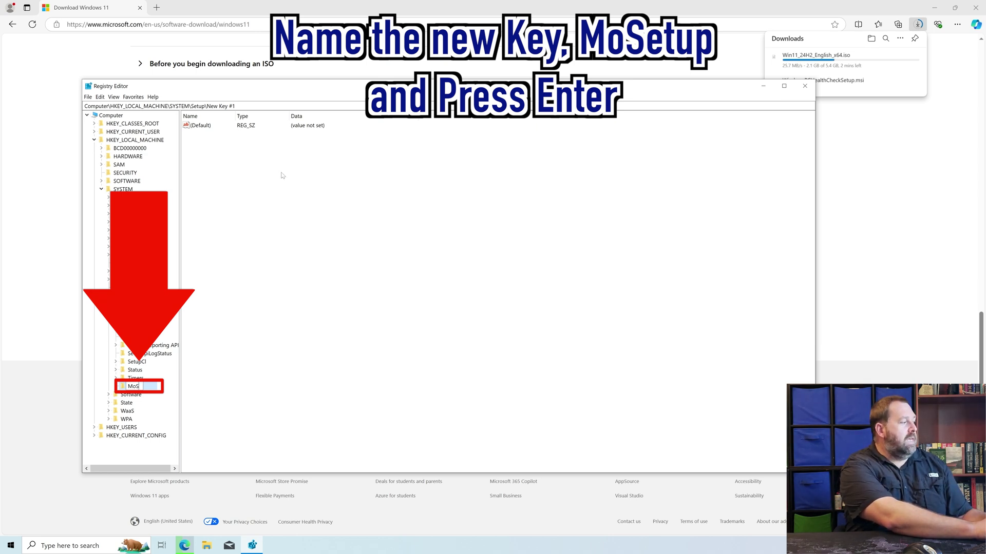
text(etup)
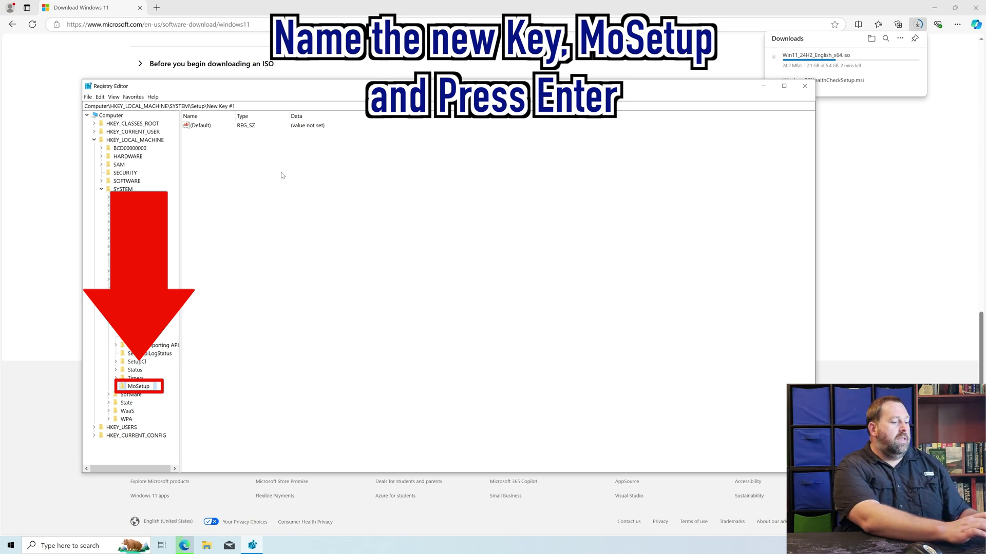
key(Return)
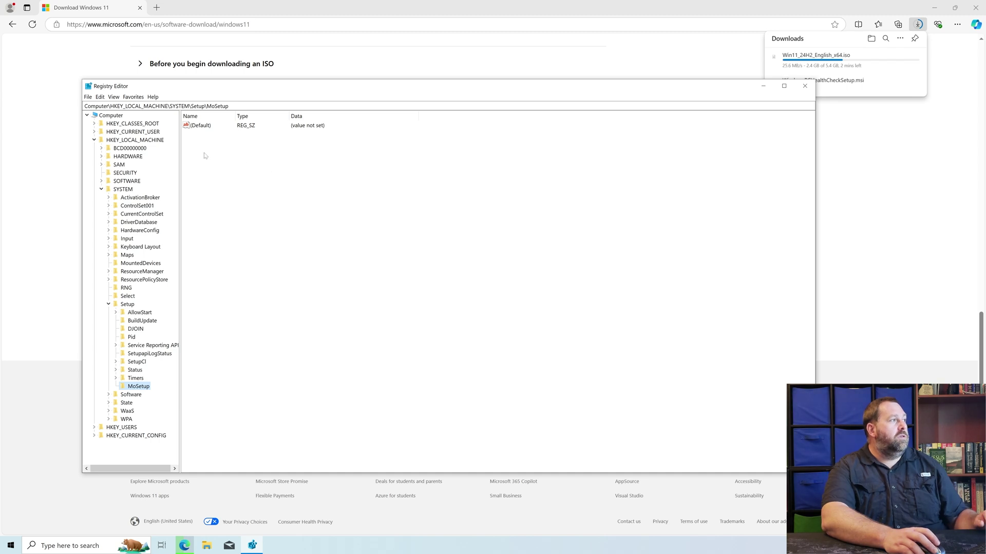
- Create a DWORD (32-bit) value named AllowUpgradesWithUnsupportedTPMOrCPU in the MoSetup key
click(99, 98)
key(Escape)
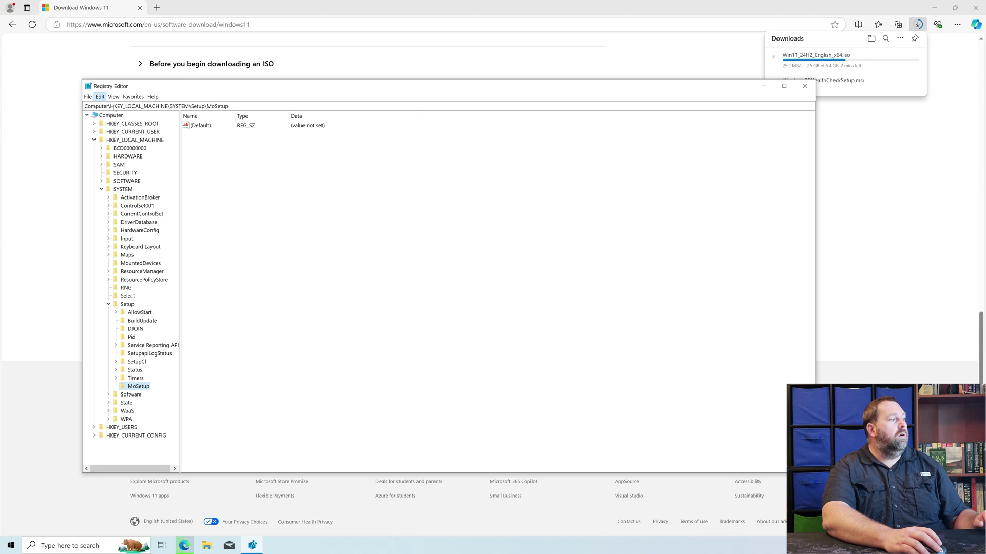
right_click(204, 159)
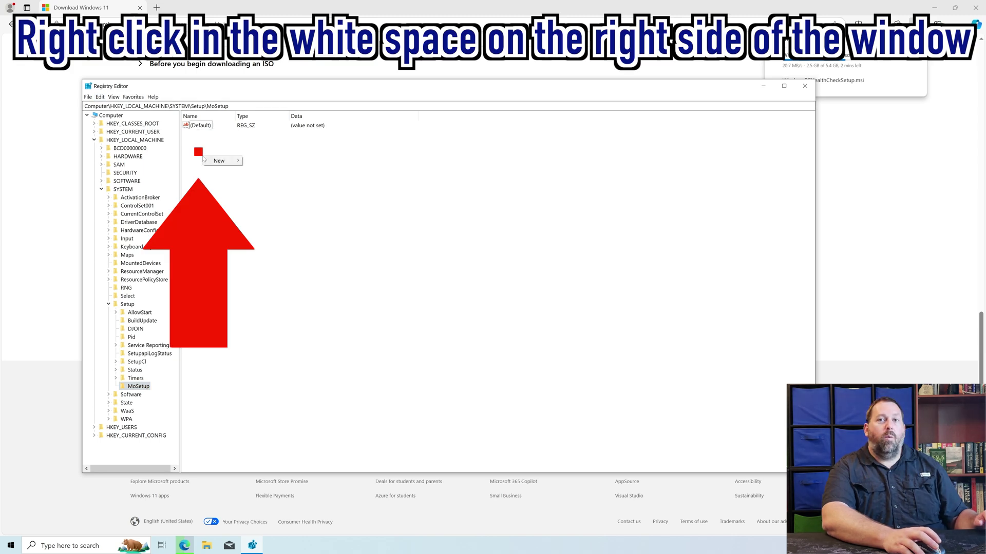
click(220, 161)
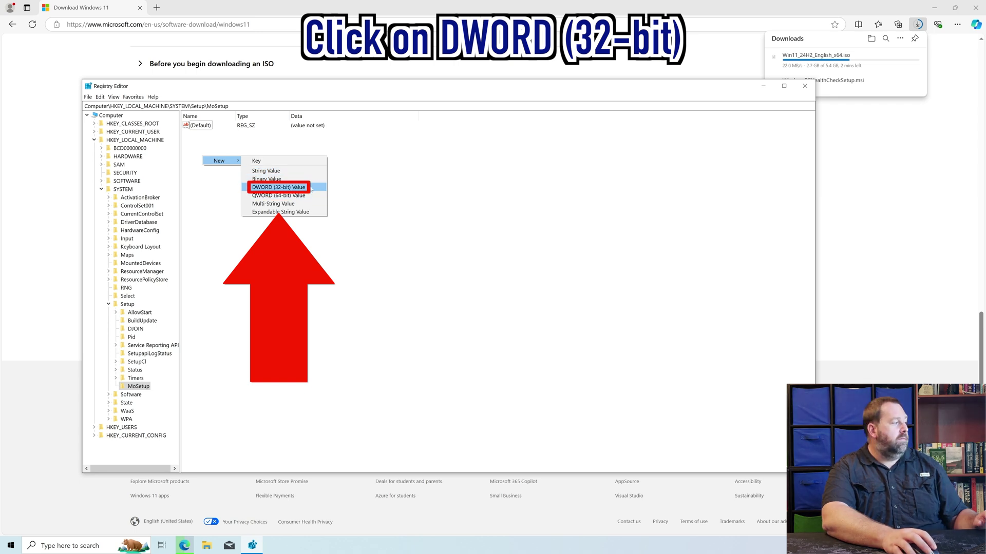
click(279, 187)
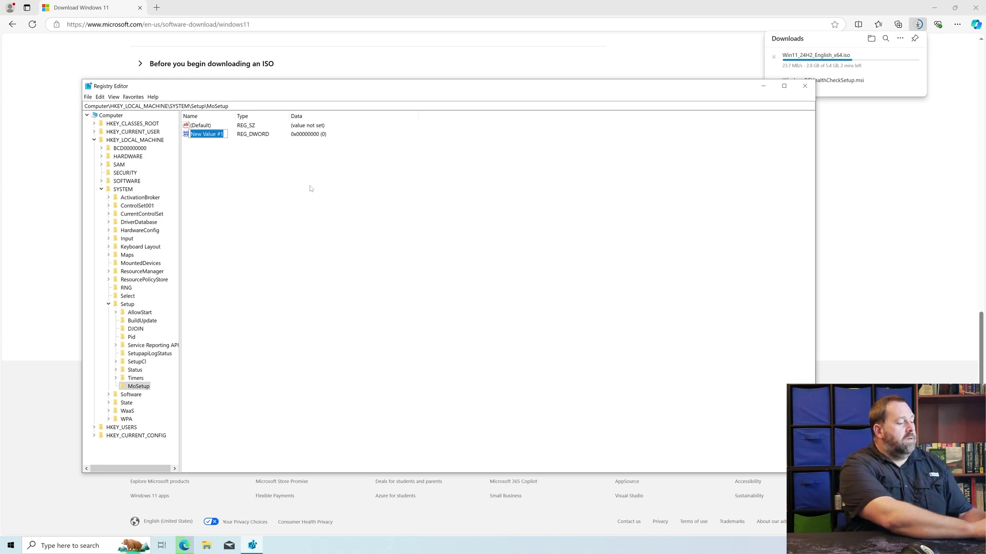
text(Al)
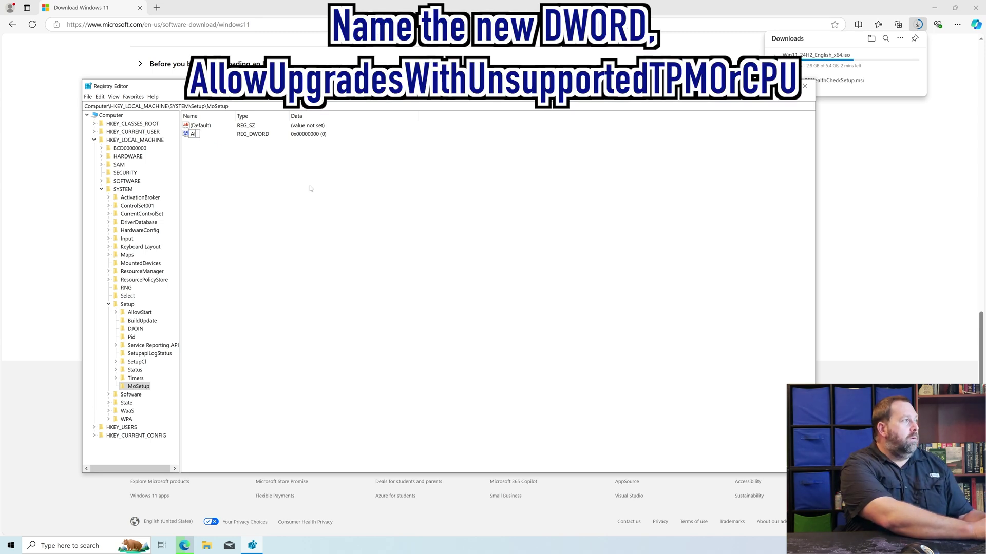
text(low)
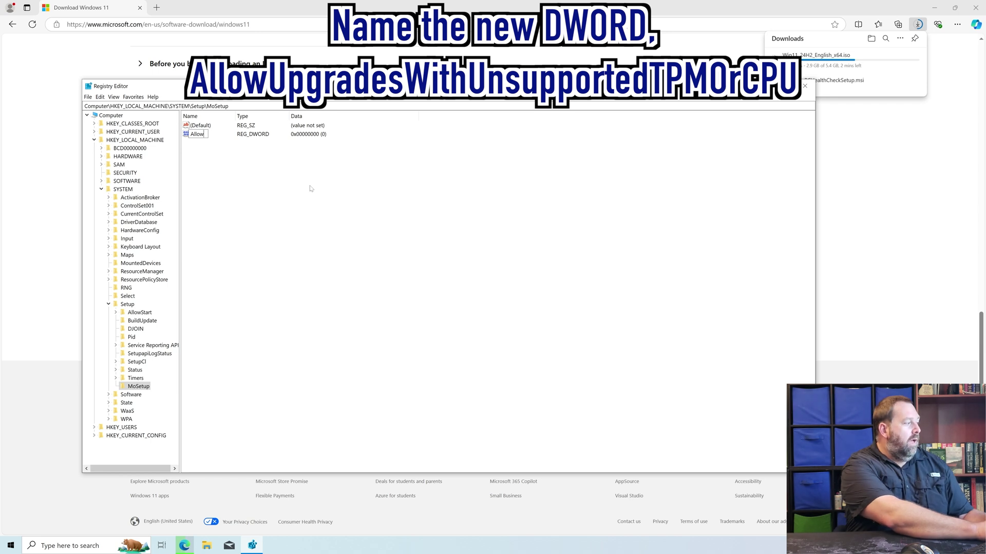
text(Upg)
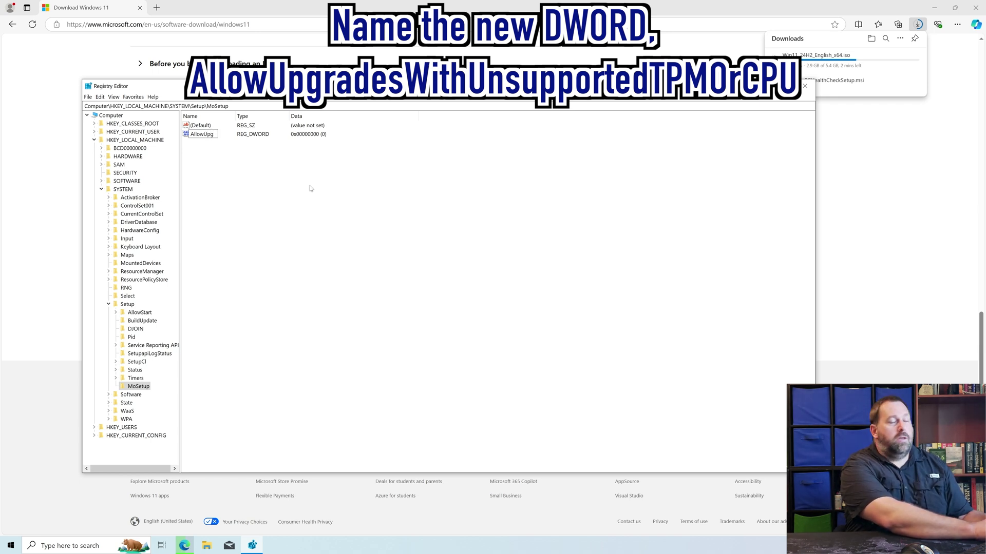
text(rades)
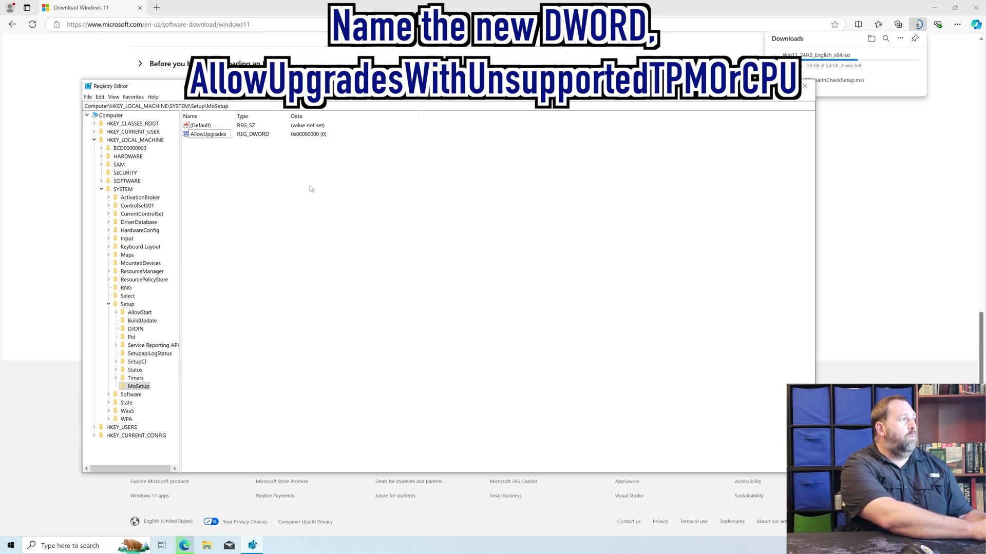
text(With)
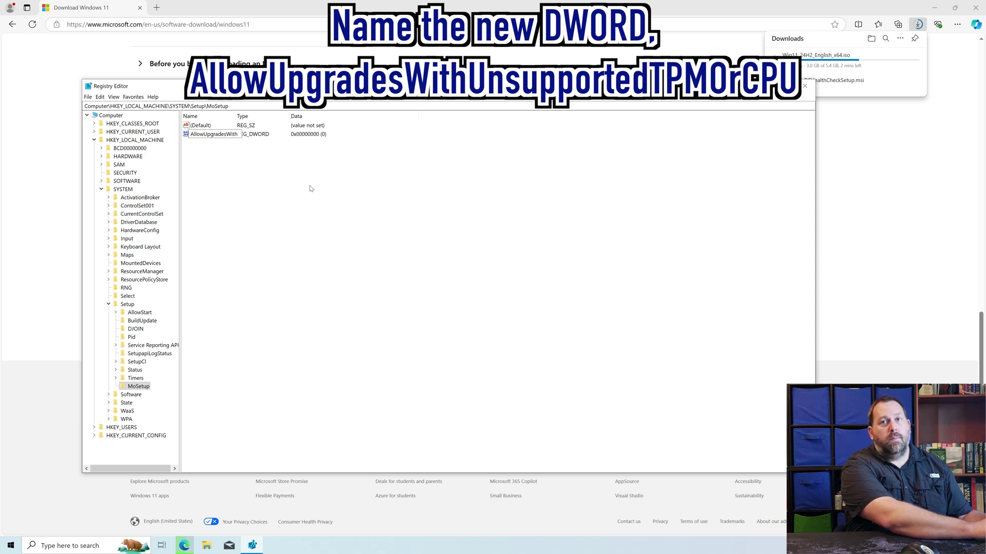
text(U)
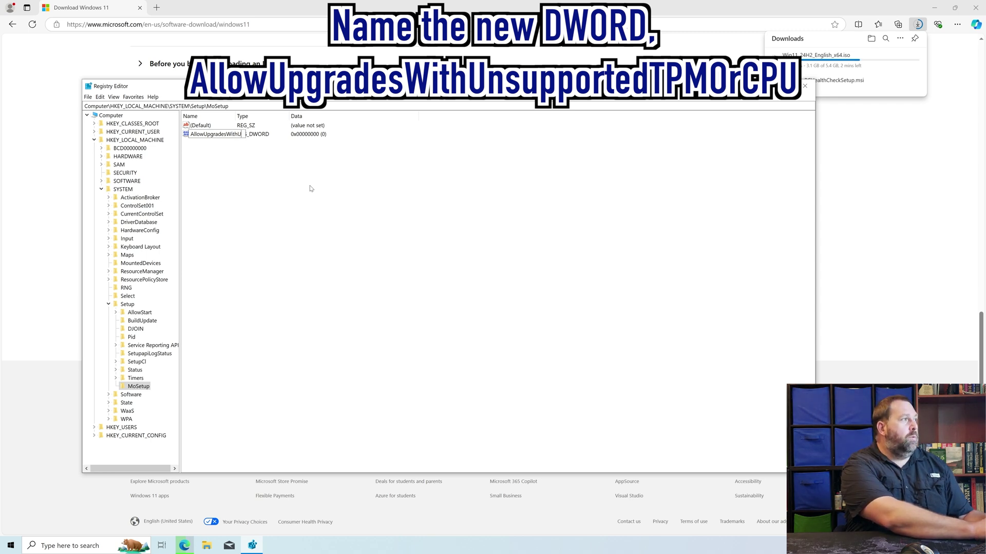
text(nsupported)
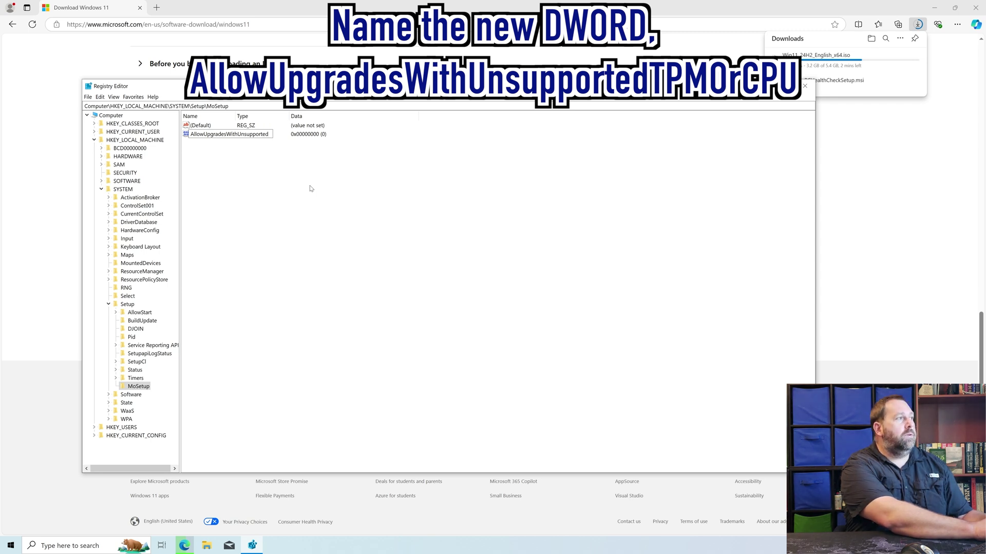
text(TP)
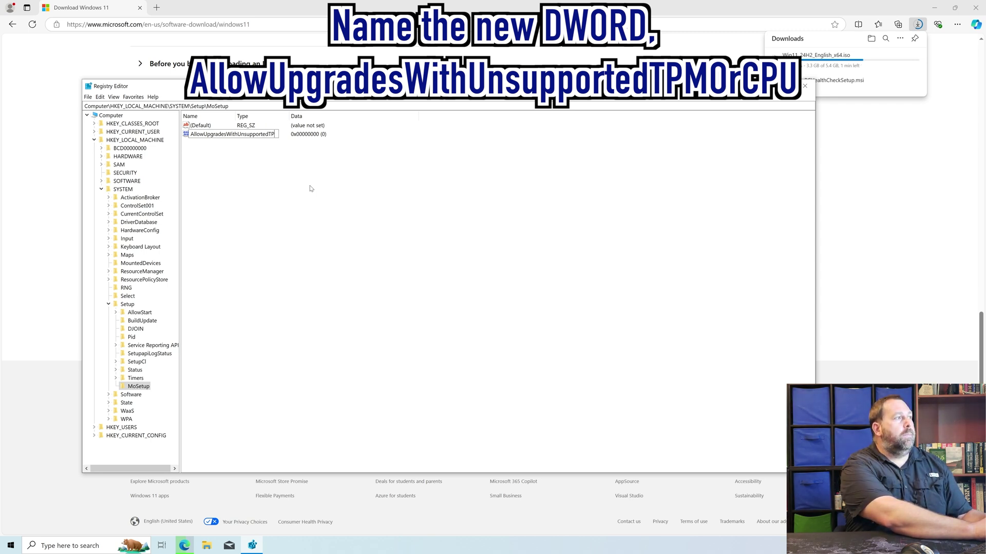
text(M)
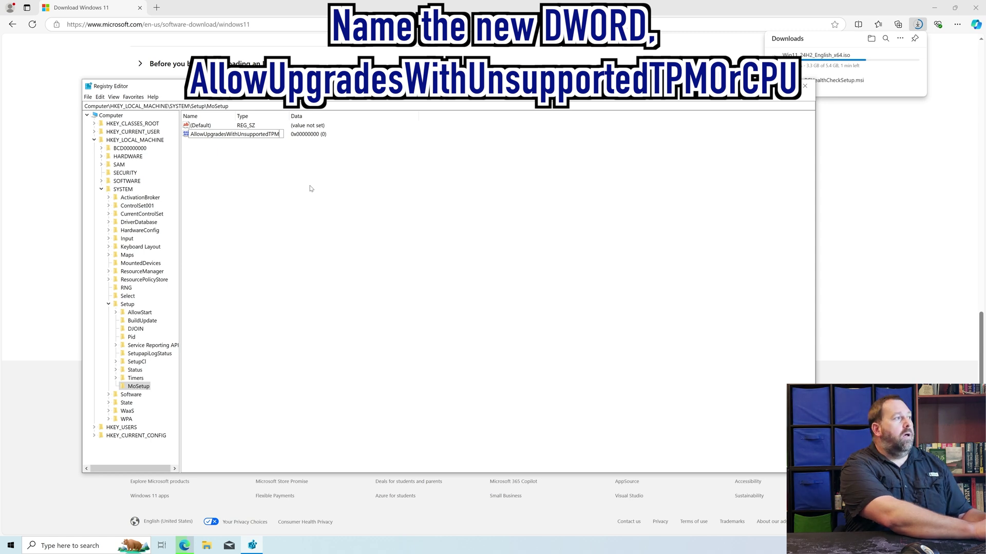
text(Or)
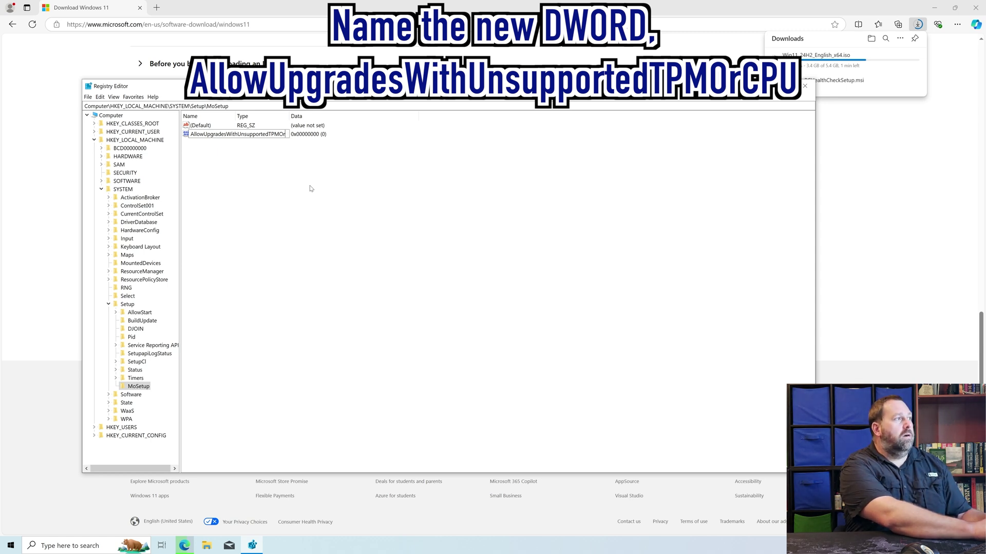
text(C)
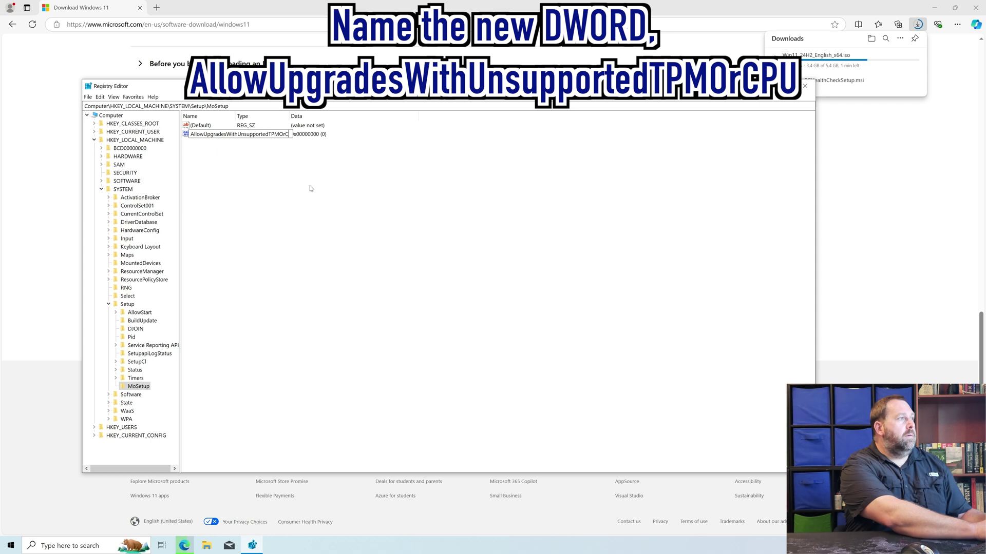
text(PU)
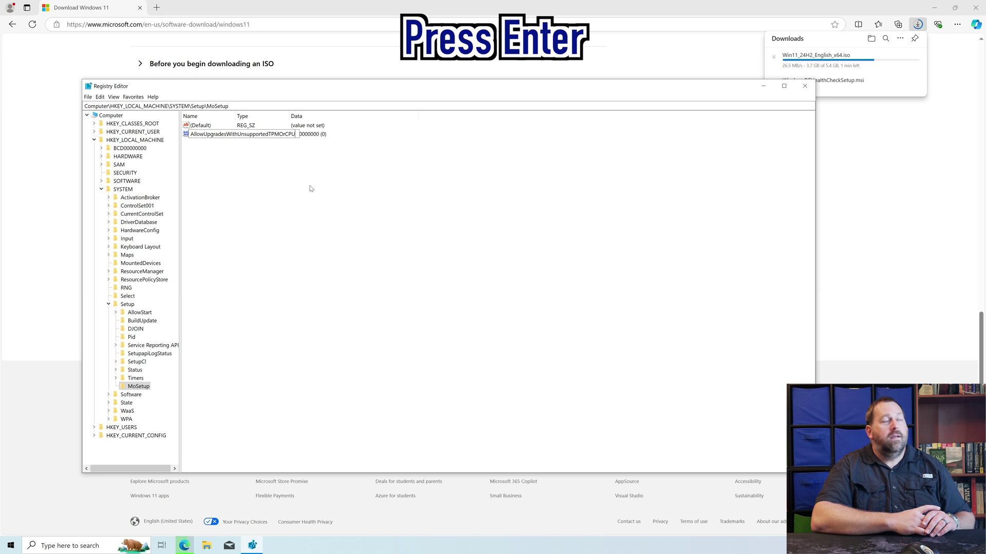
key(Return)
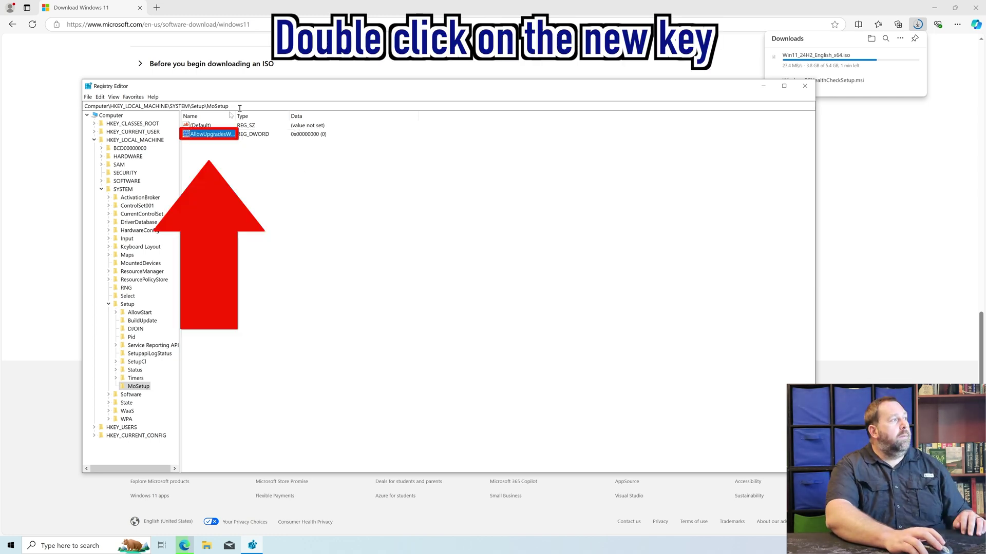
- Set the value data of AllowUpgradesWithUnsupportedTPMOrCPU to 1
double_click(224, 135)
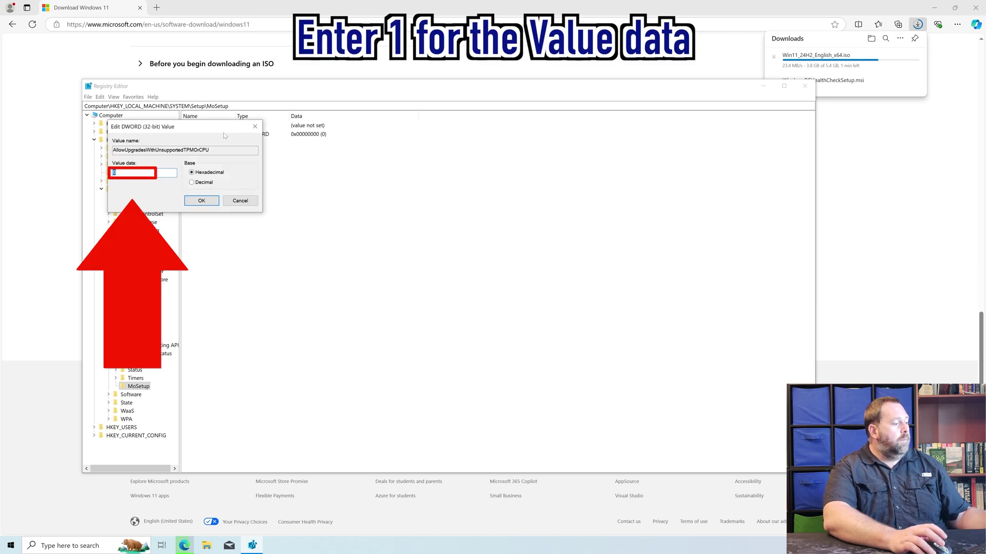
text(1)
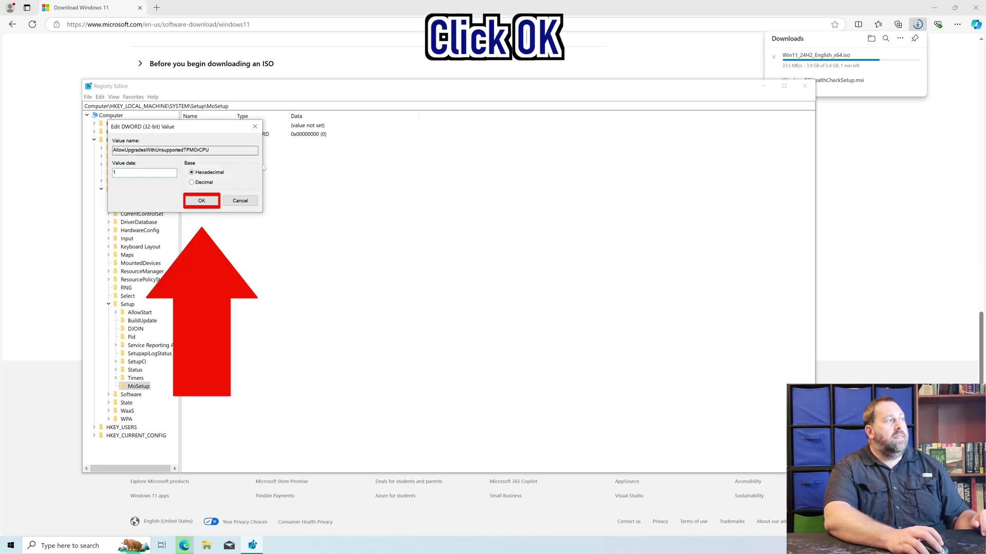
click(203, 201)
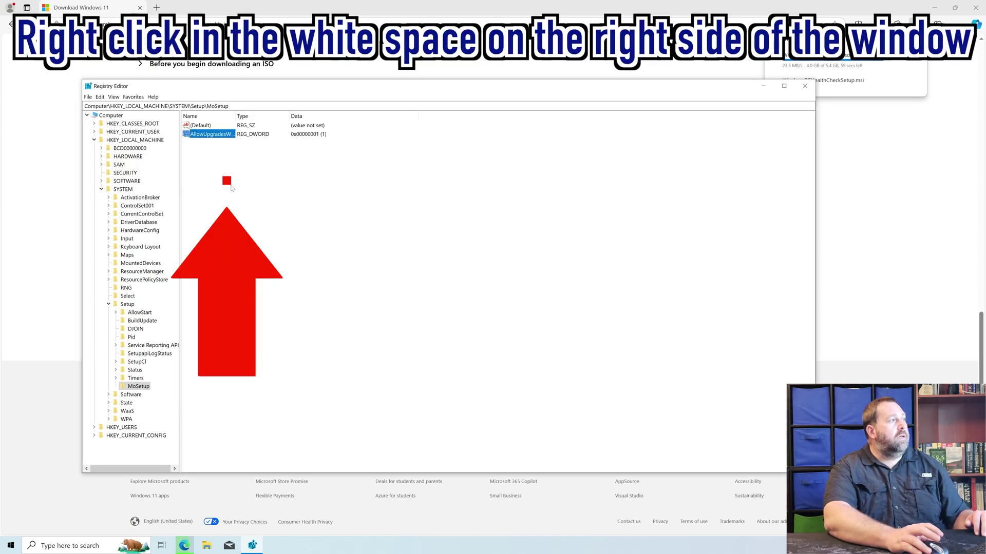
- Add a DWORD (32-bit) value named BypassRAMCheck to the MoSetup key and set its value data to 1
right_click(231, 188)
mouse_move(256, 190)
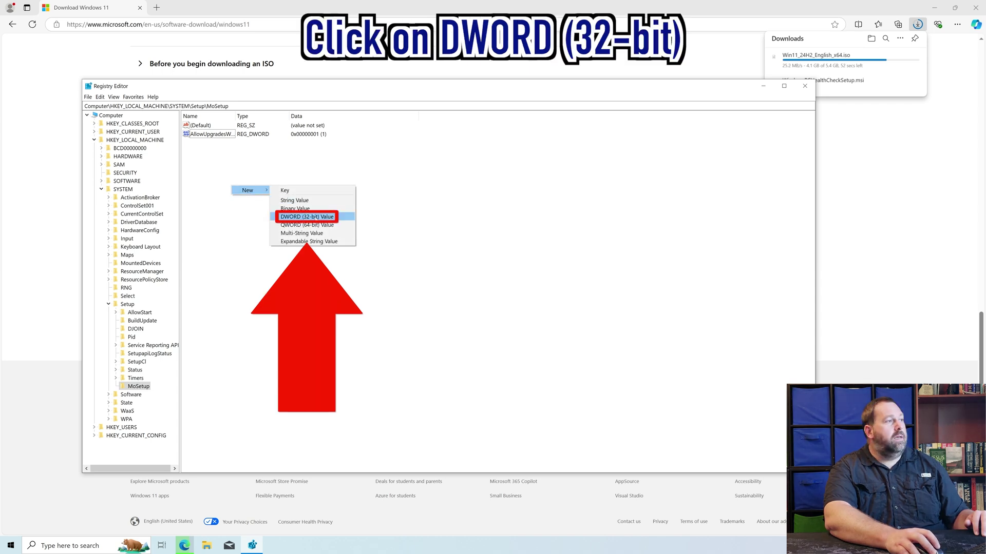
click(315, 218)
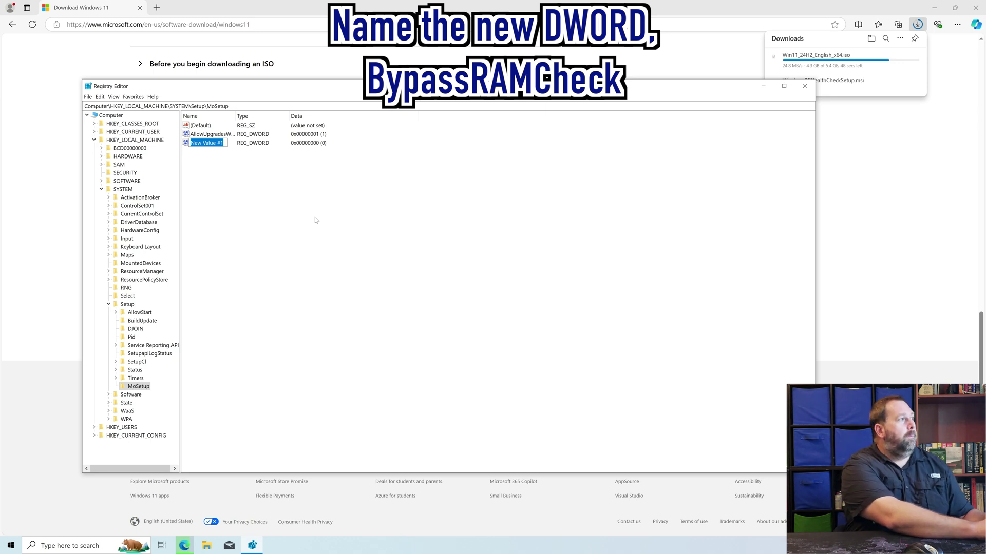
text(Bypass)
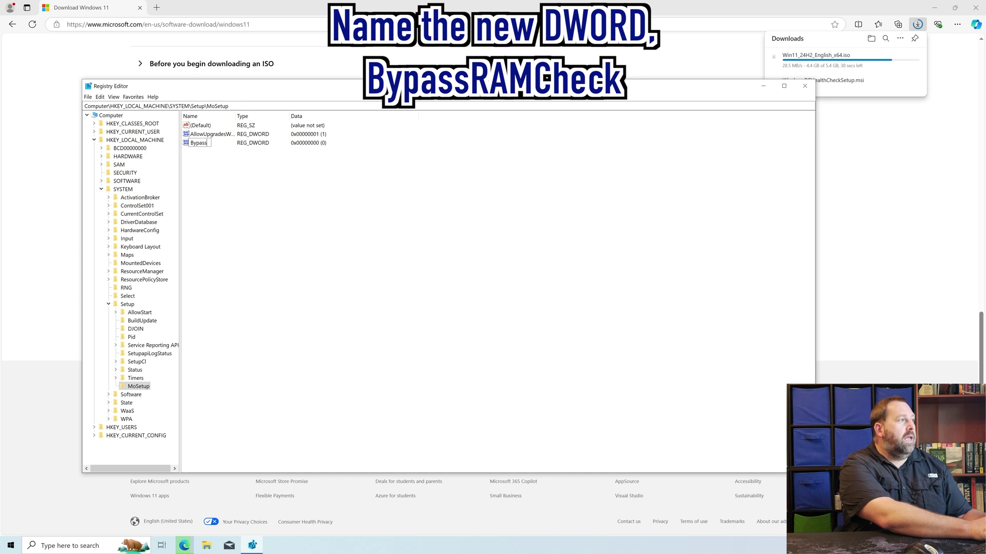
text(RAM)
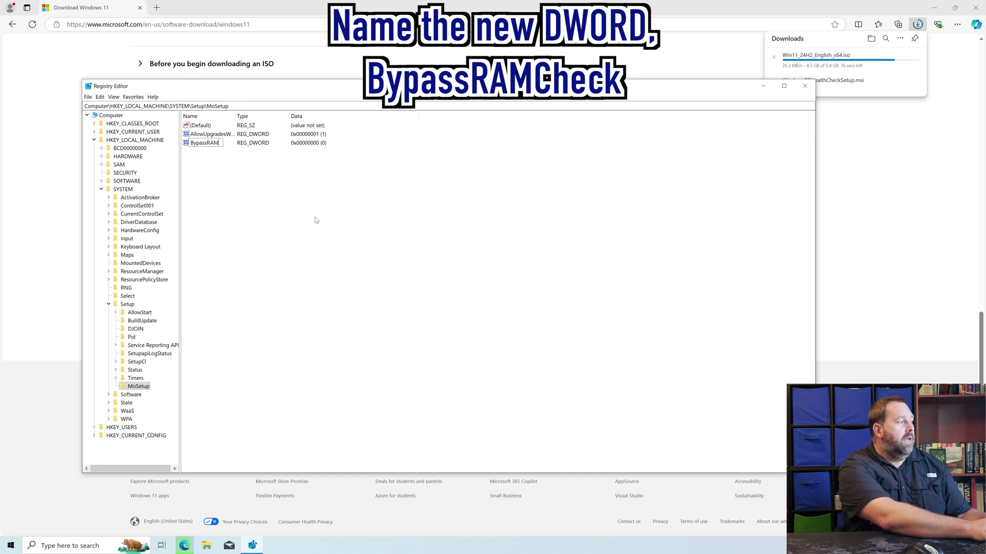
text(C)
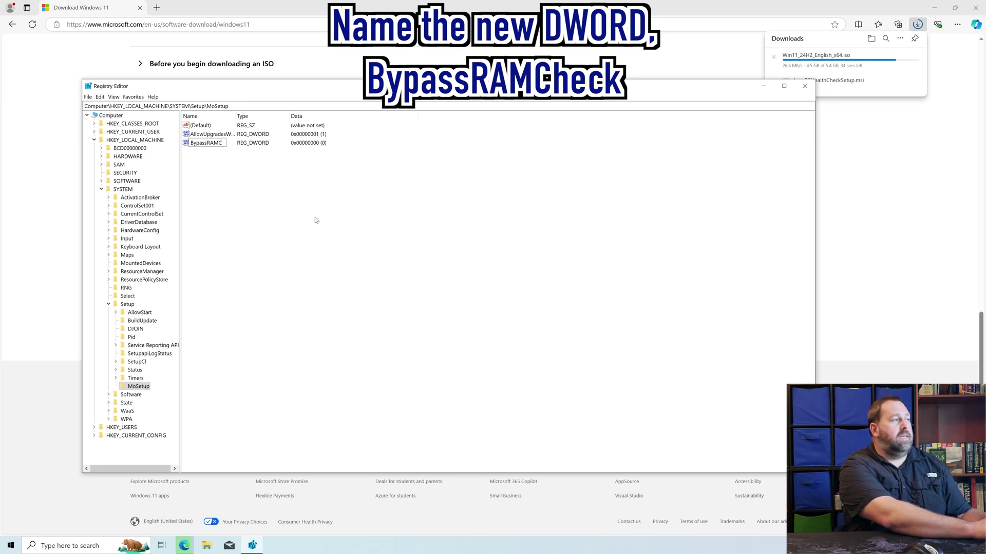
text(heck)
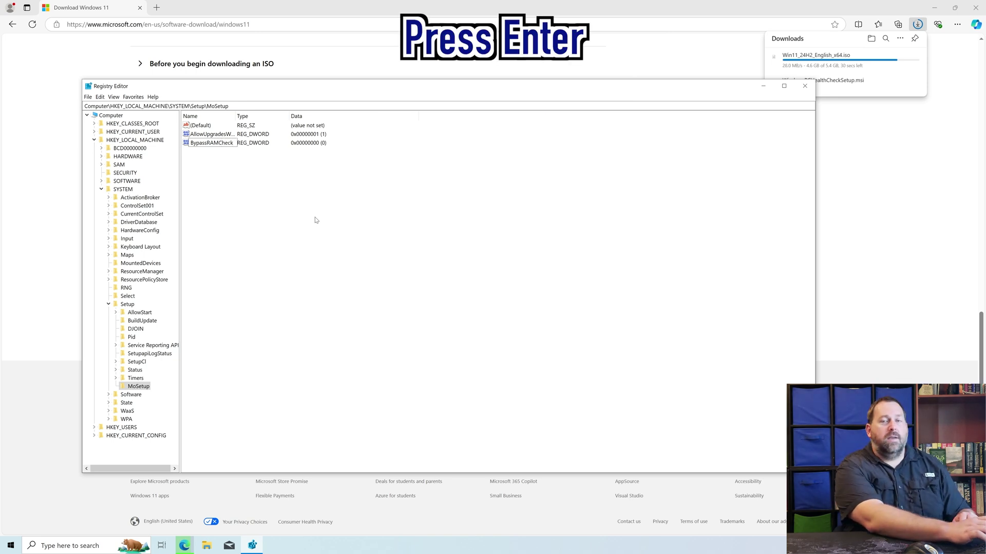
key(Return)
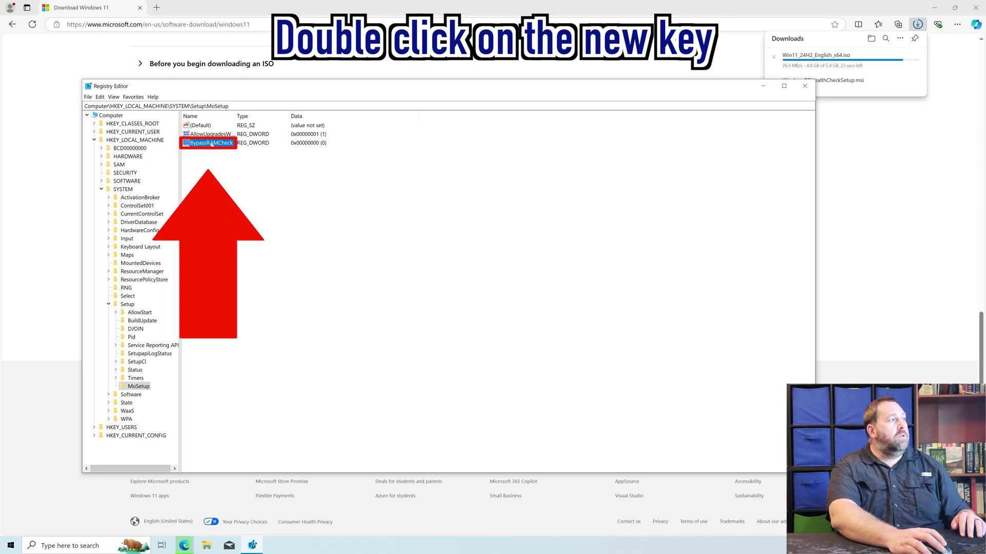
double_click(211, 143)
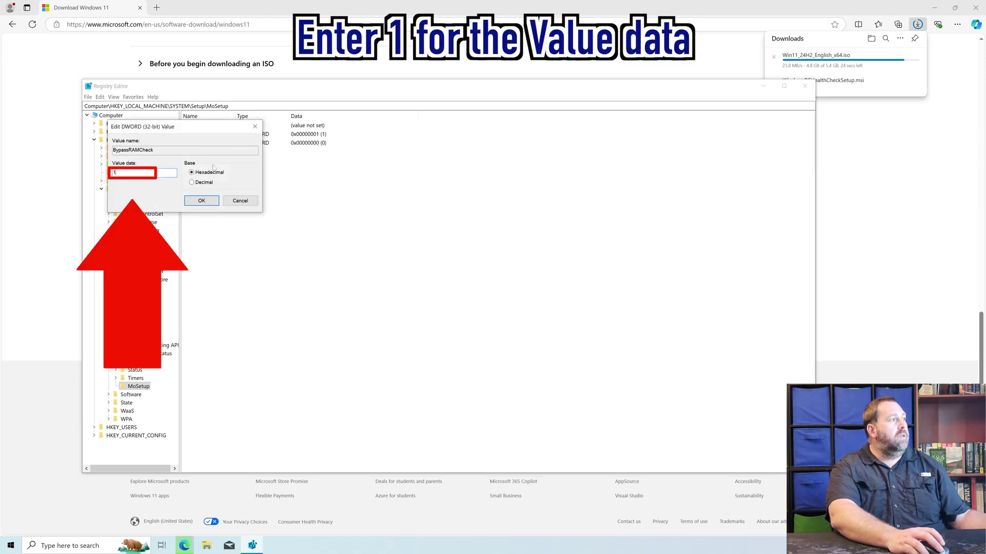
click(211, 200)
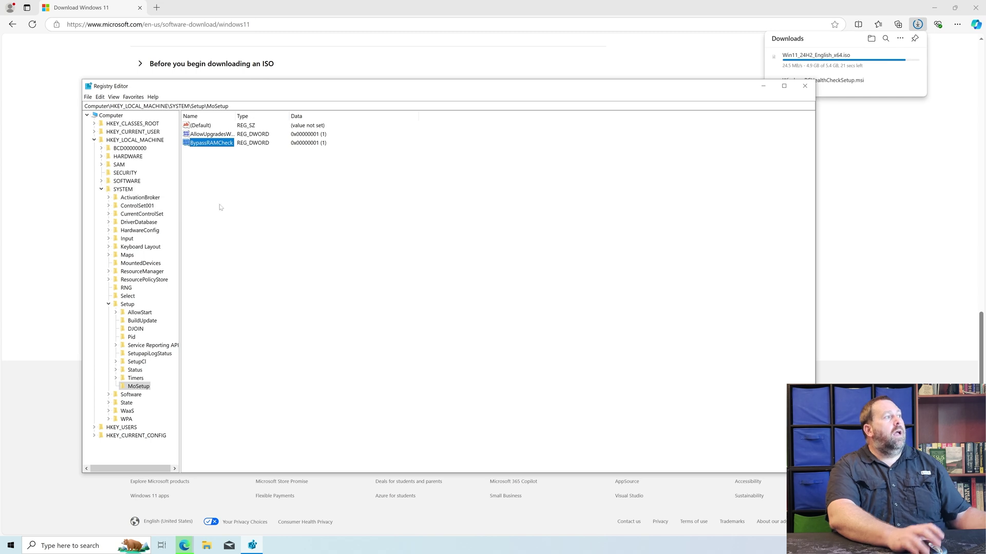
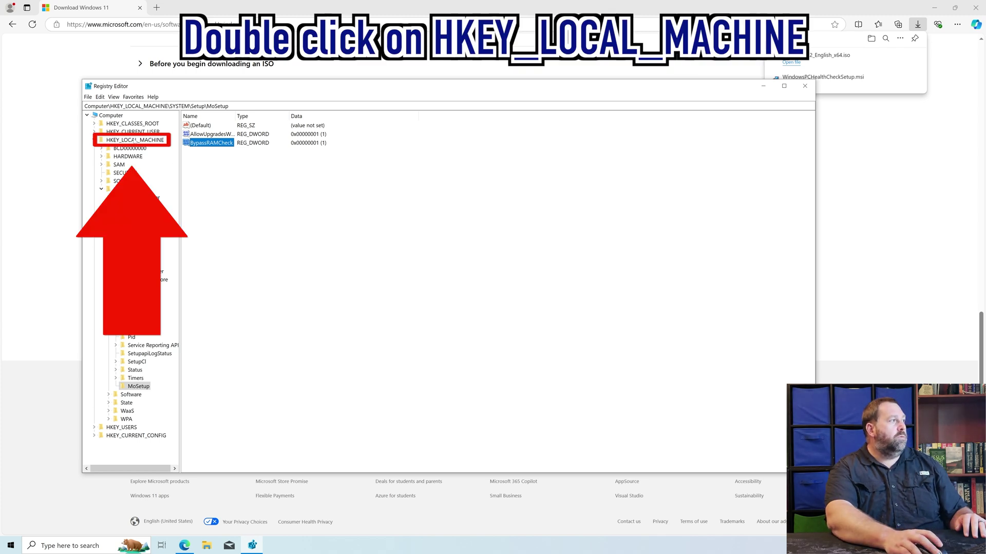
- Create a new registry key named LabConfig under HKEY_LOCAL_MACHINE\SYSTEM\Setup
click(135, 140)
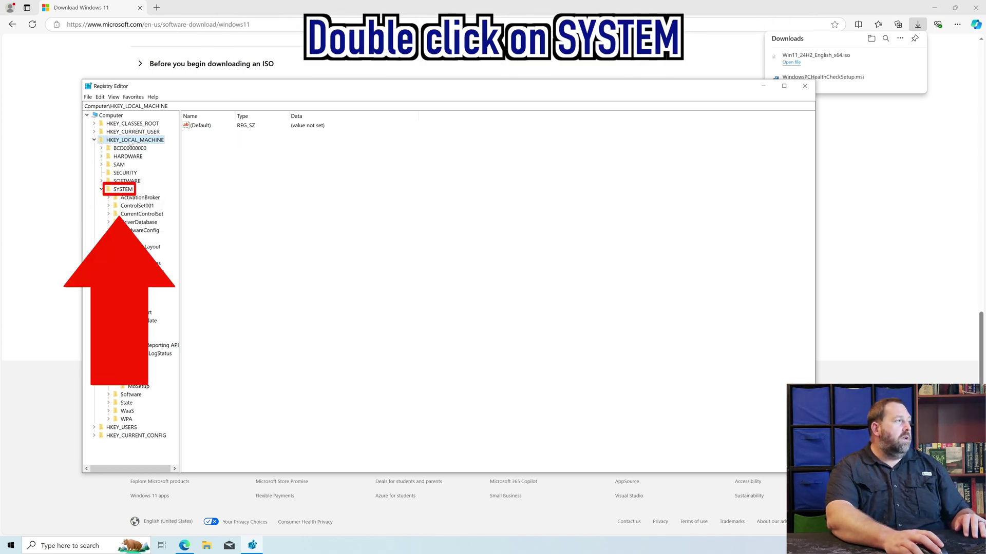
click(126, 190)
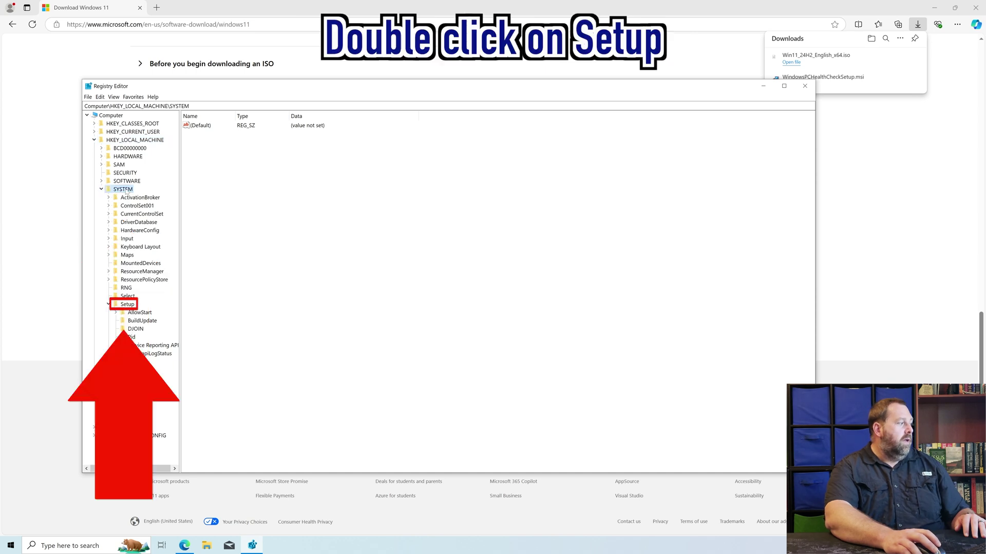
double_click(128, 304)
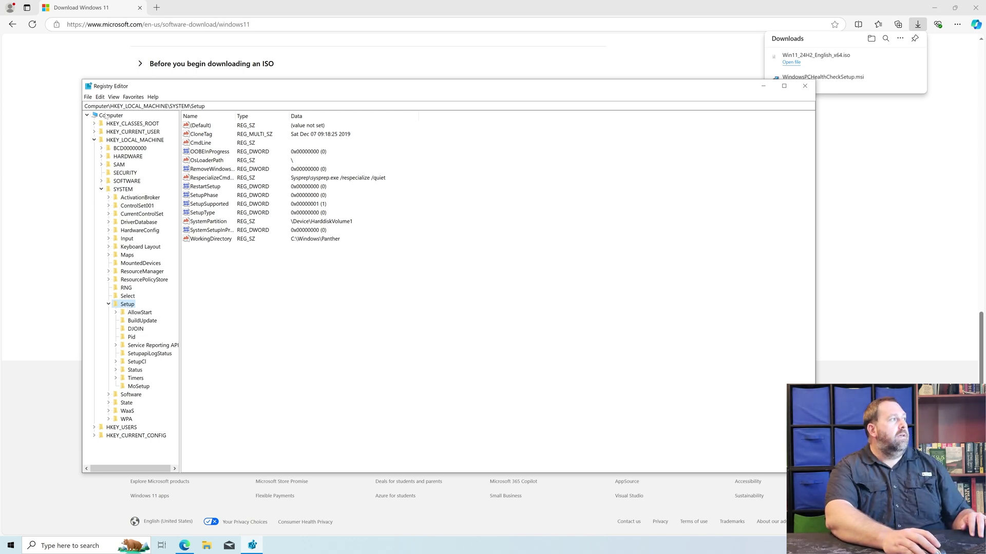
click(100, 97)
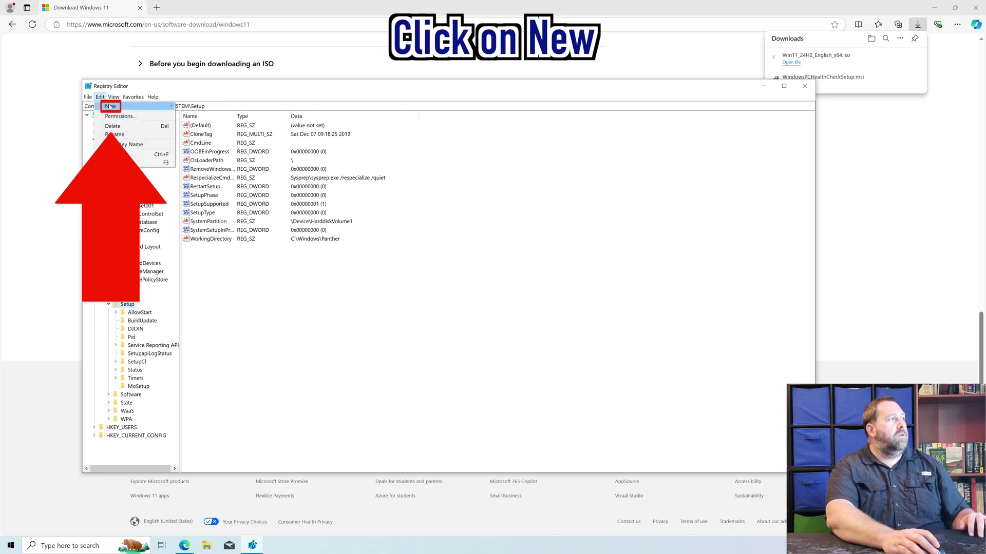
click(111, 107)
click(191, 107)
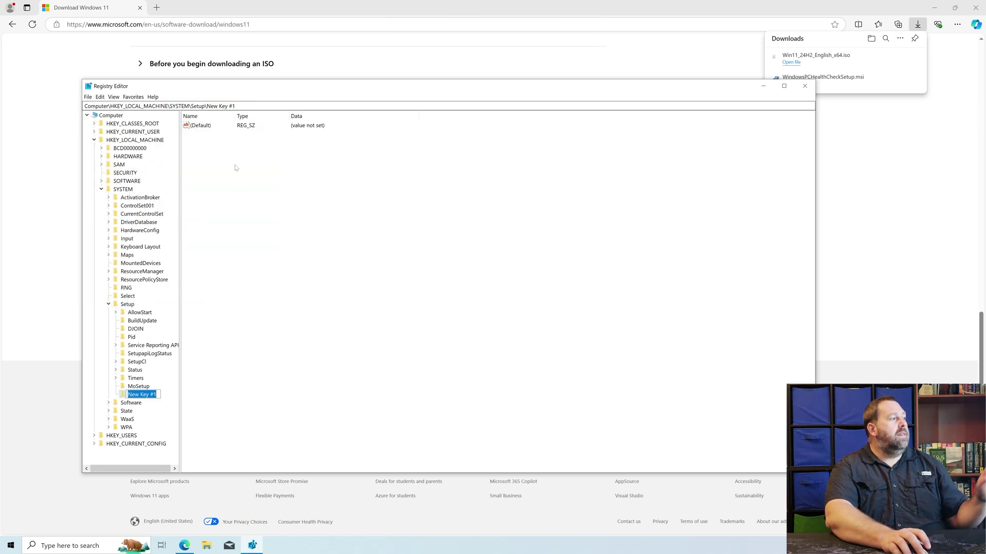
text(LabConfig)
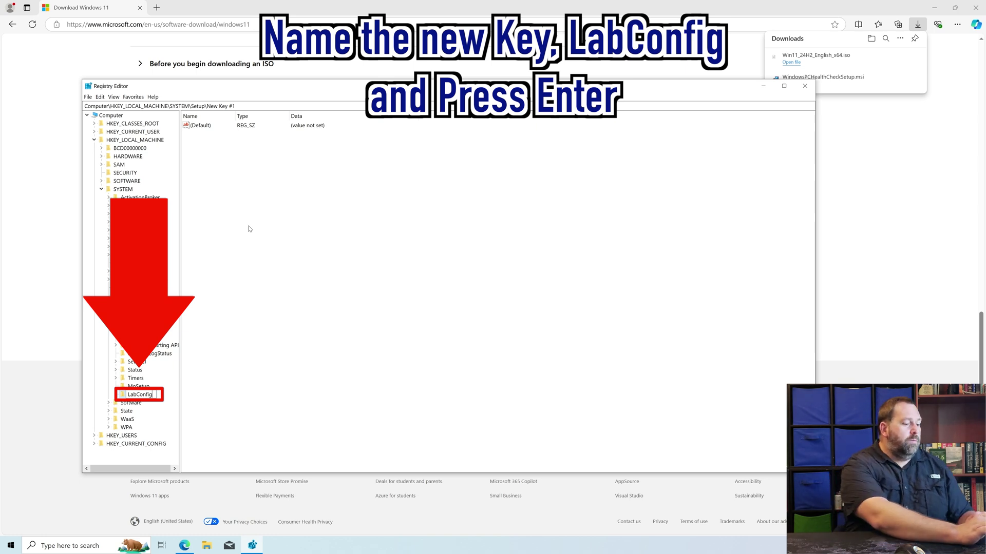
key(Return)
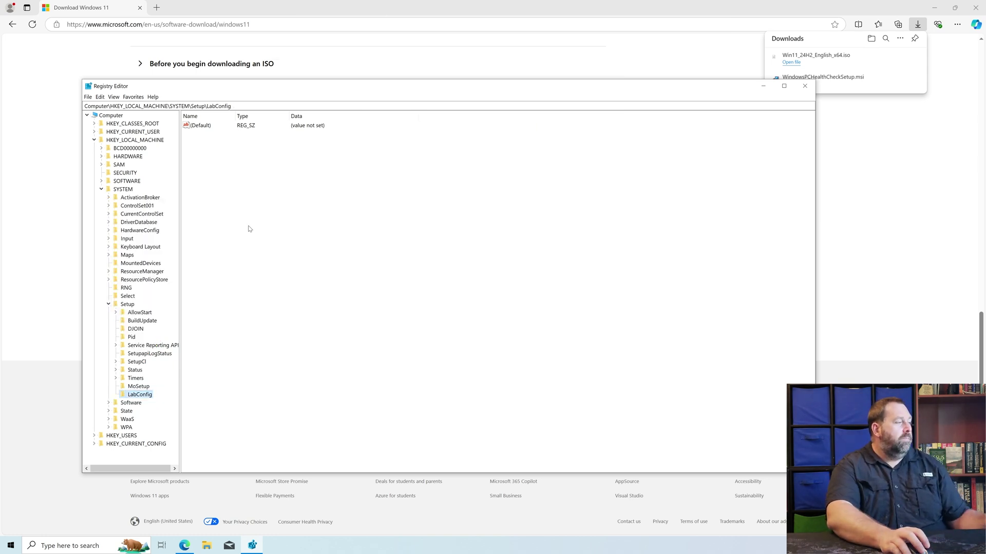
- Create a DWORD (32-bit) value named BypassSecureBootCheck in the LabConfig key
right_click(234, 190)
click(246, 195)
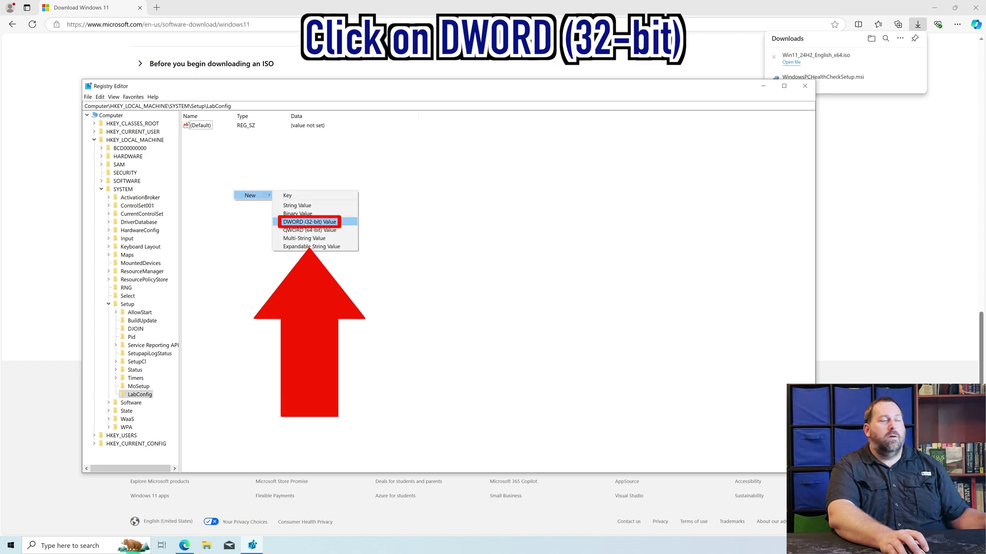
click(306, 222)
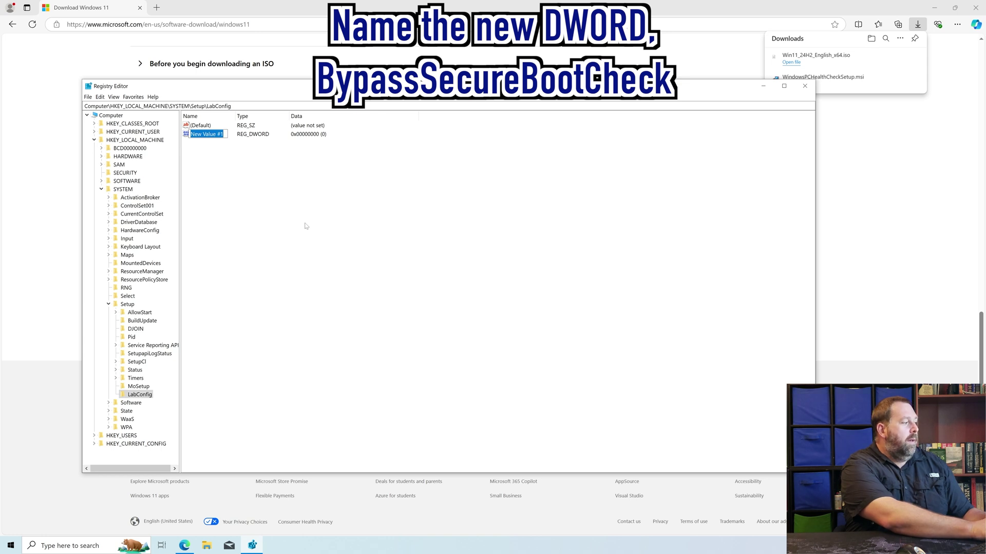
text(Bypass)
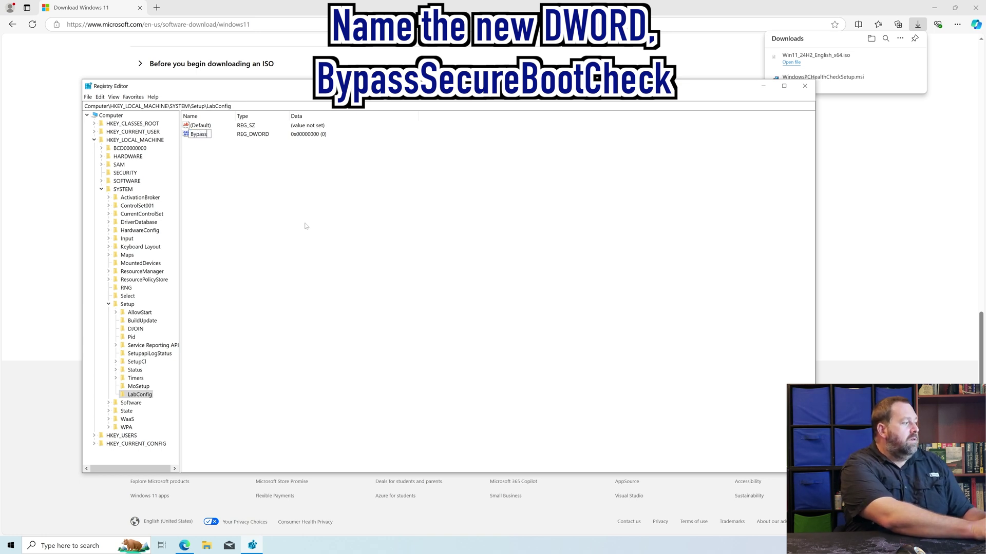
text(SecureBo)
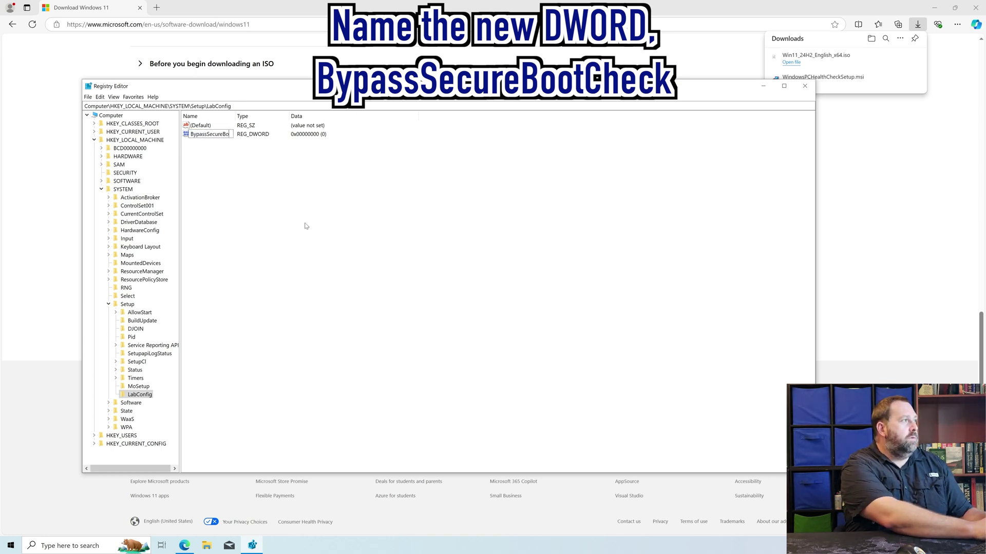
text(otCheck)
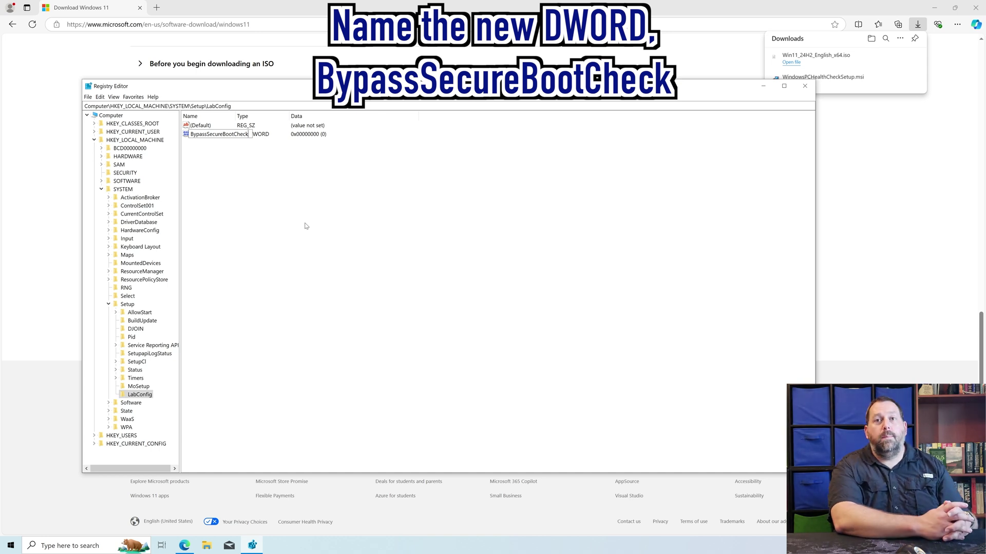
key(Return)
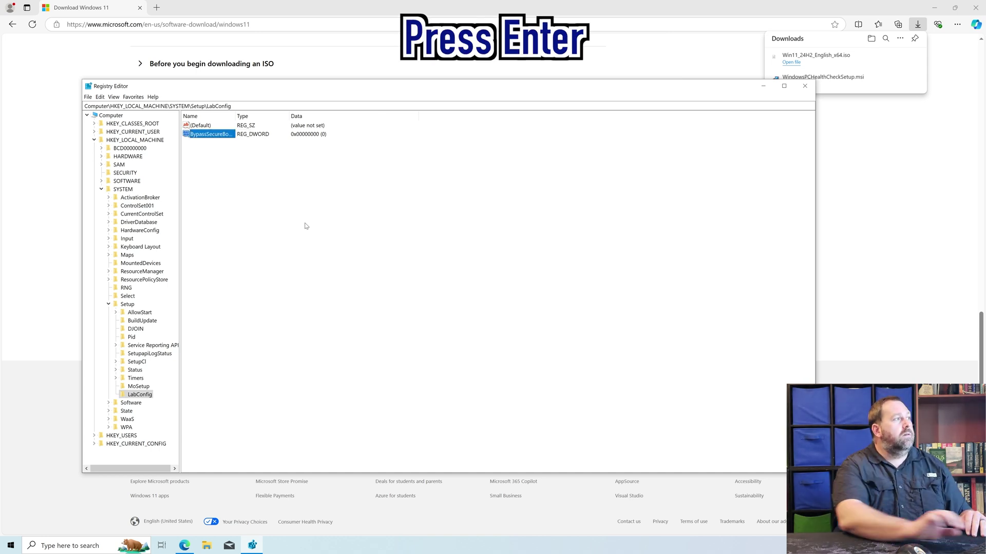
- Set the value data of BypassSecureBootCheck in the LabConfig key to 1
double_click(222, 135)
text(1)
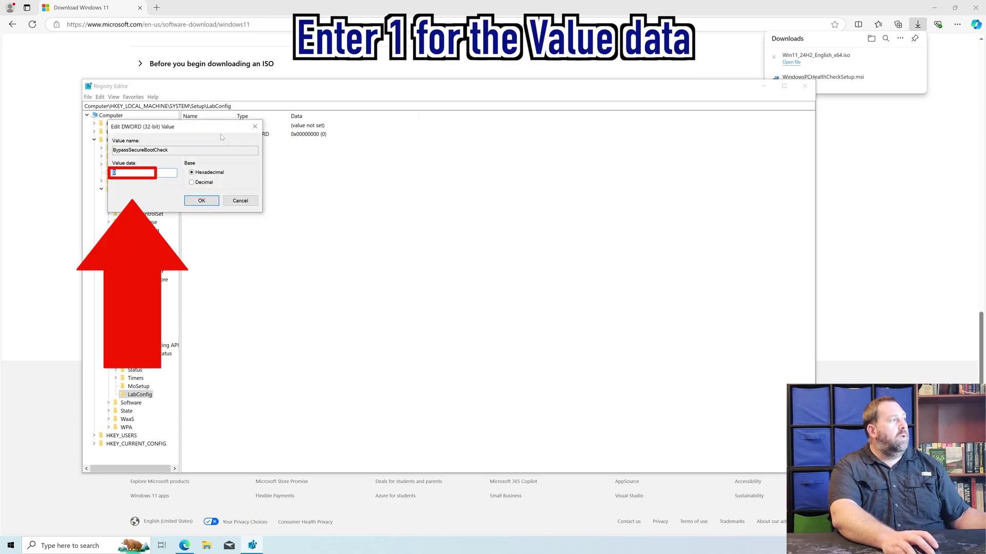
click(208, 203)
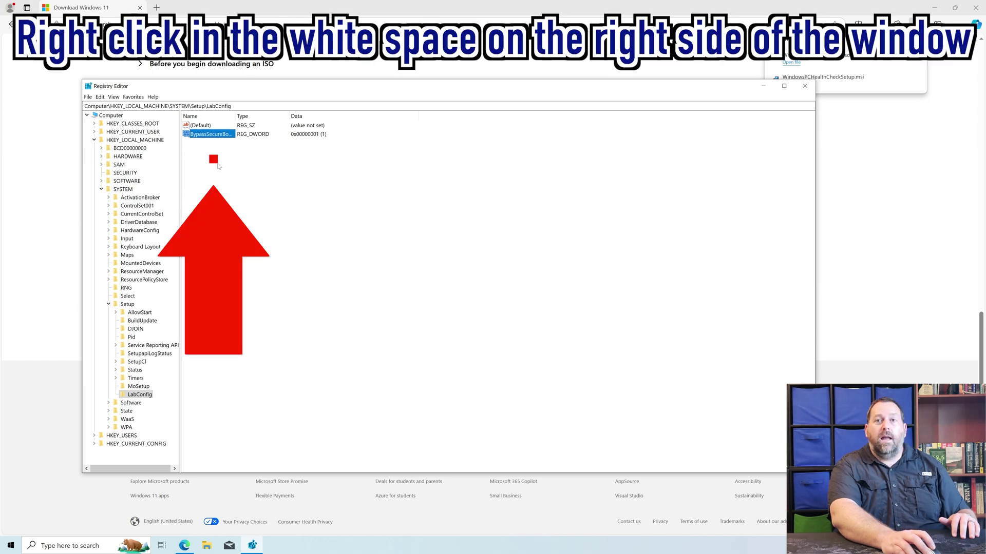
- Create a DWORD (32-bit) value named BypassTPMCheck in the LabConfig key
right_click(218, 165)
mouse_move(229, 169)
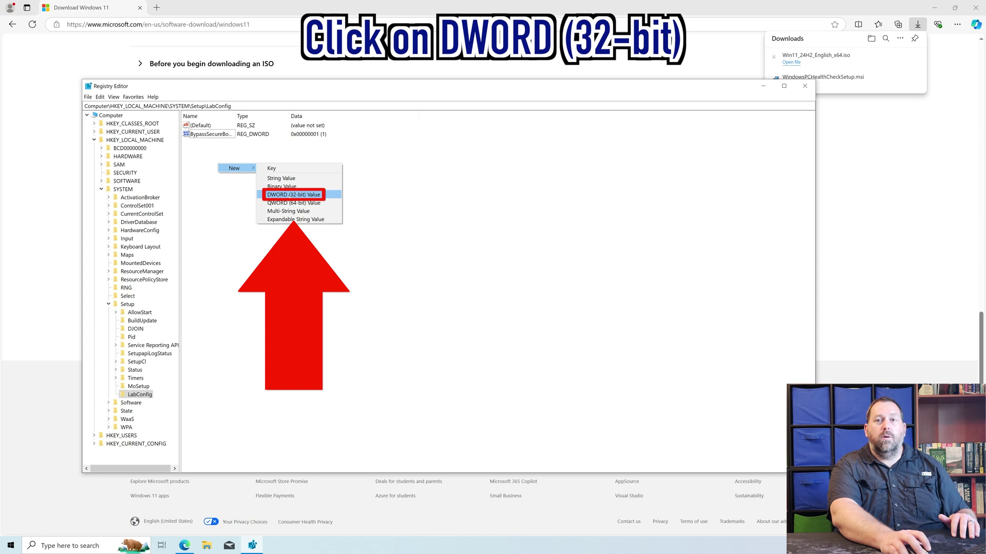
click(289, 198)
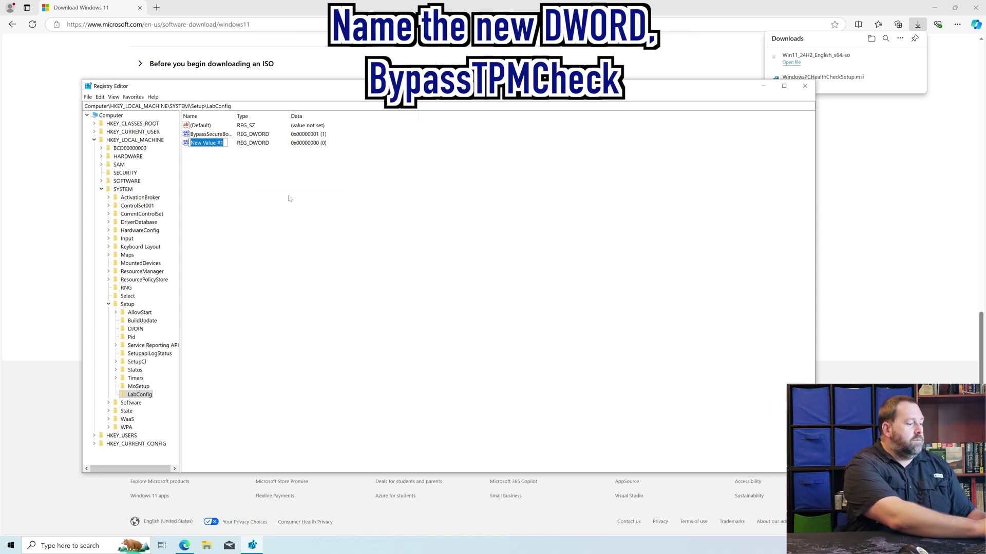
text(By)
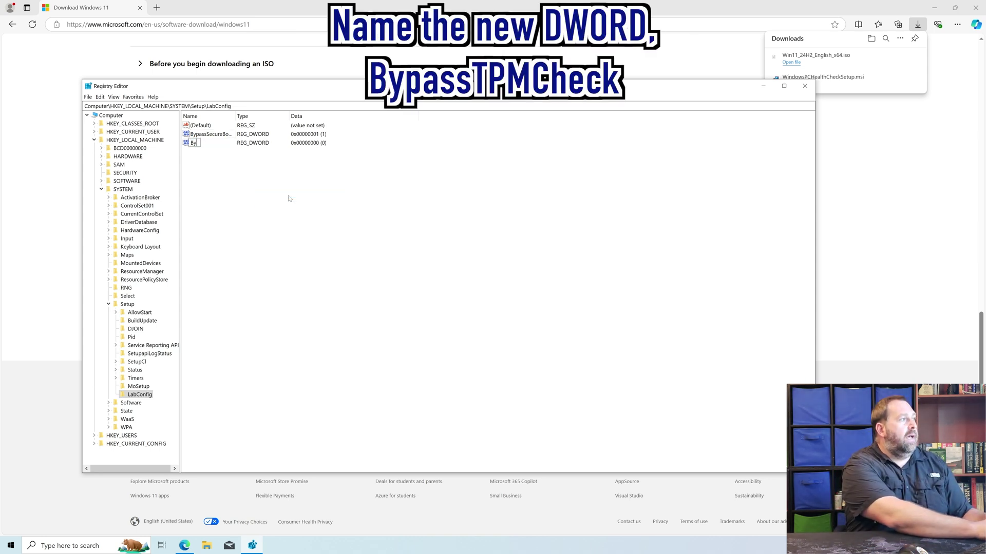
text(passTPM)
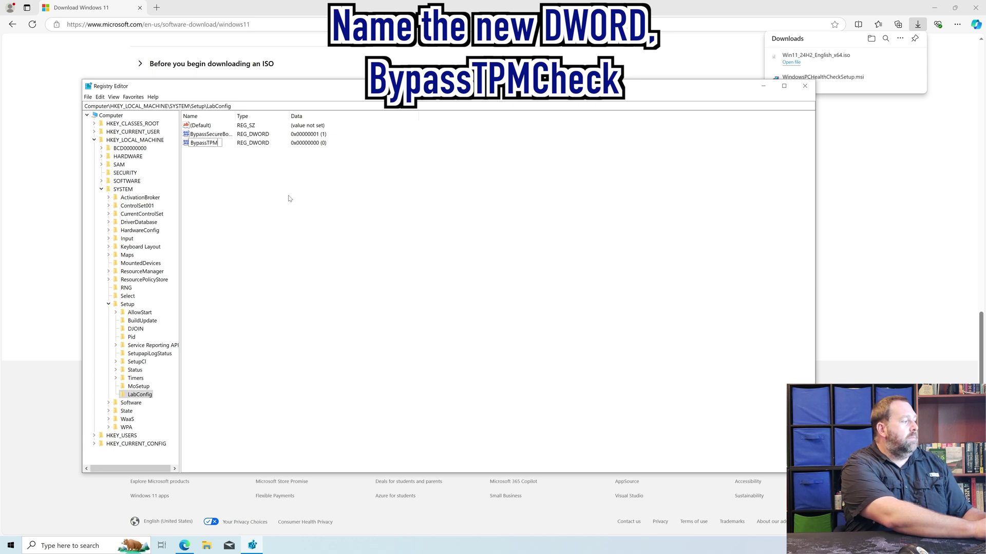
text(Check)
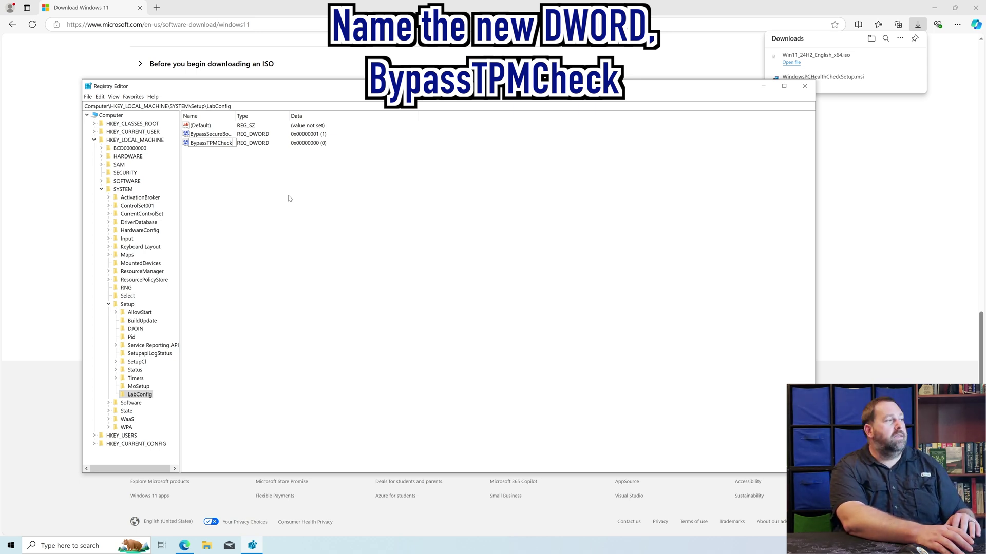
key(Return)
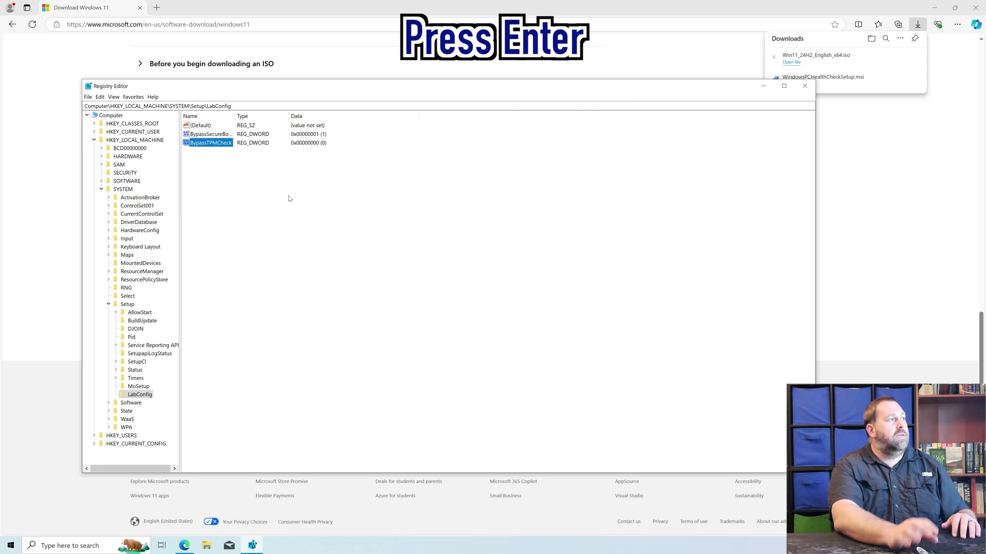
- Set the value data of BypassTPMCheck in the LabConfig key to 1
double_click(223, 143)
text(1)
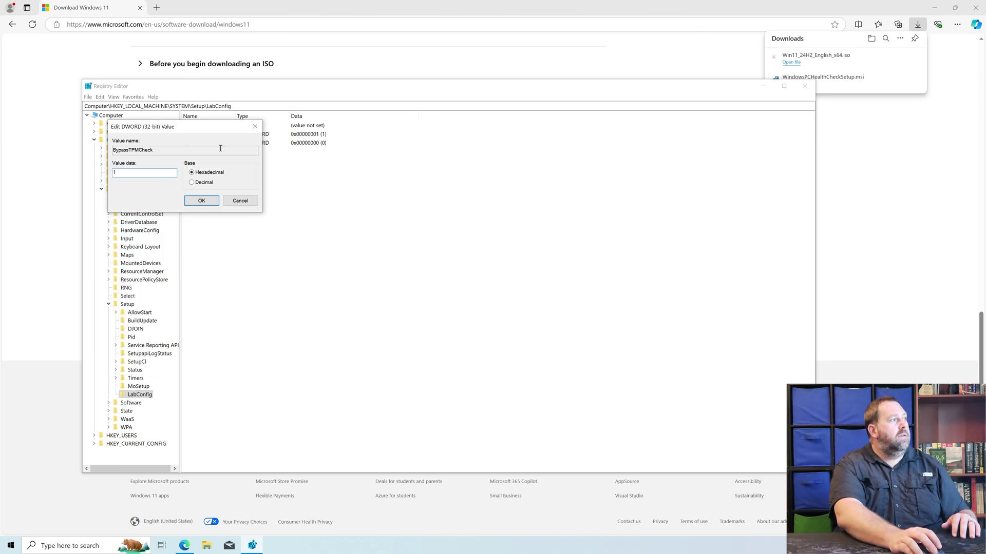
click(194, 201)
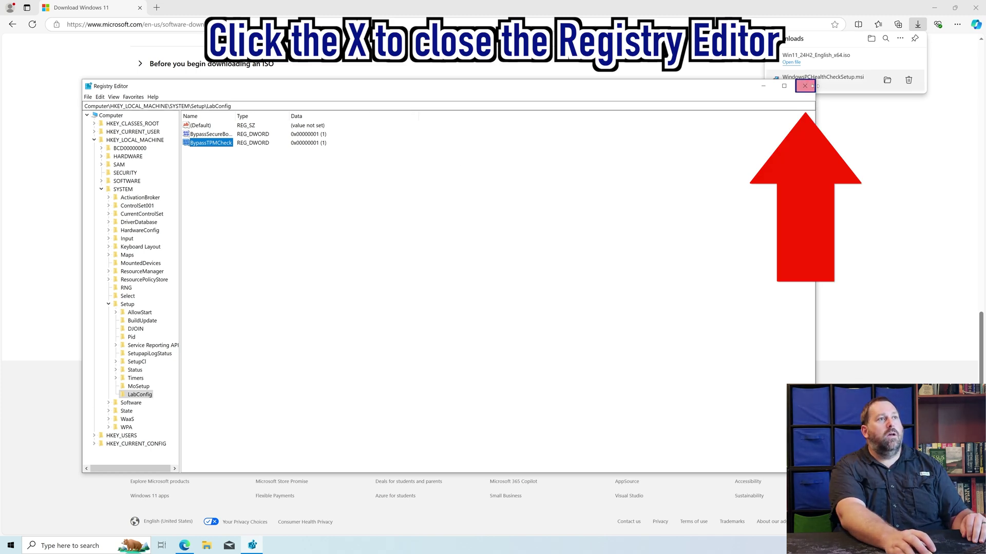
- Close the Registry Editor and the browser, and restart the computer
click(804, 86)
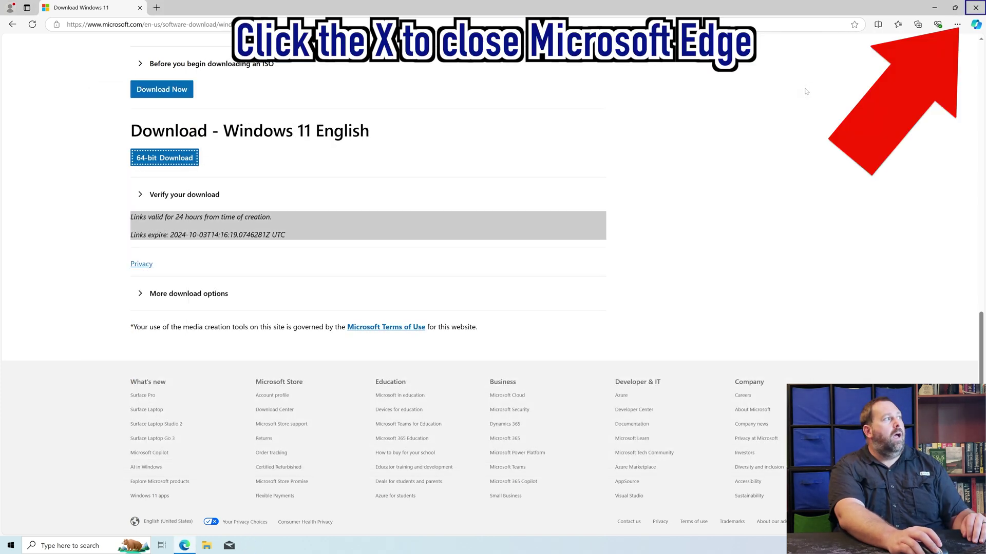
click(976, 7)
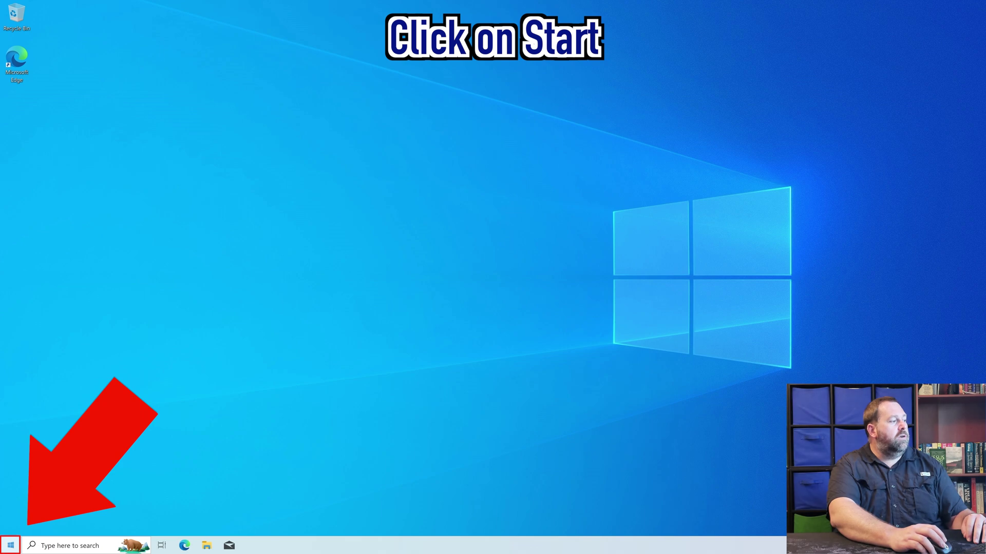
click(11, 544)
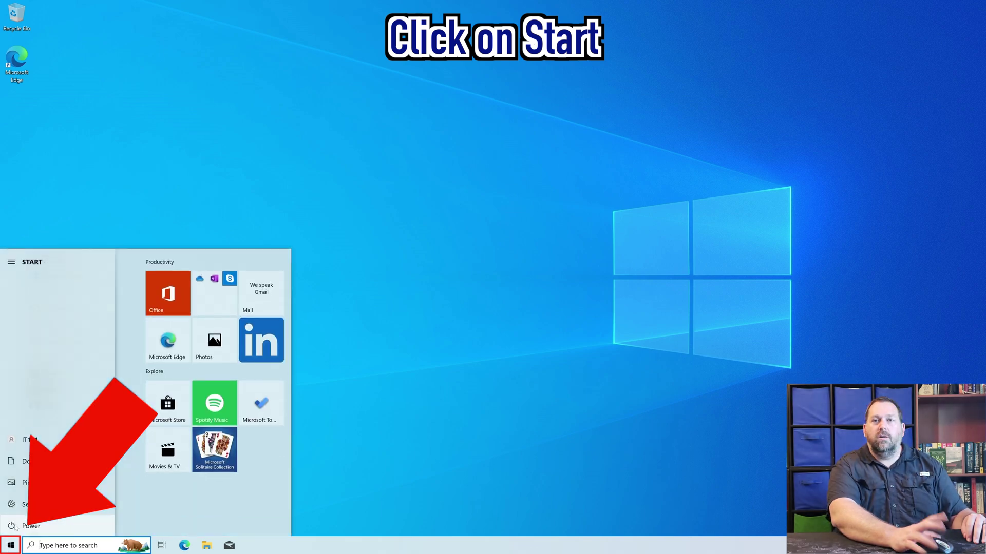
click(14, 527)
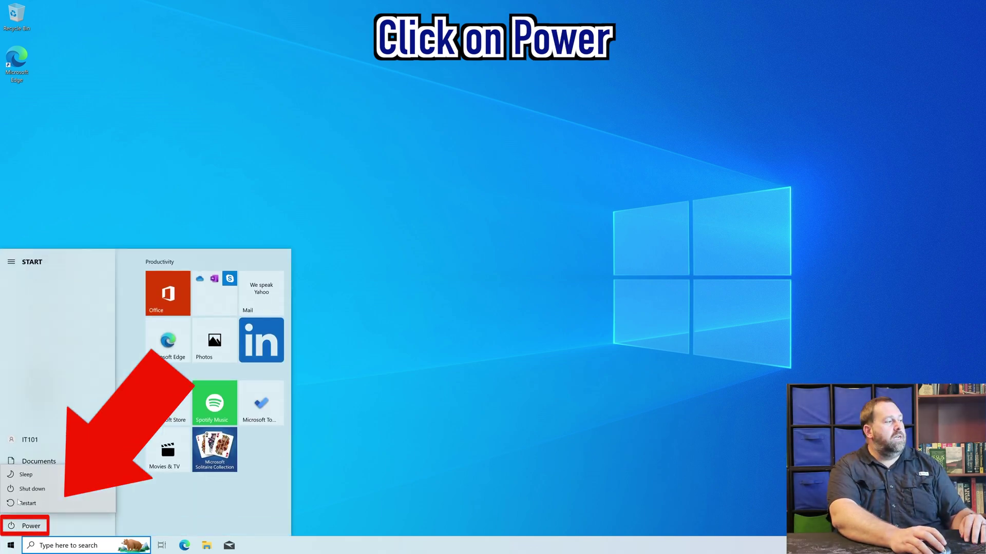
click(25, 504)
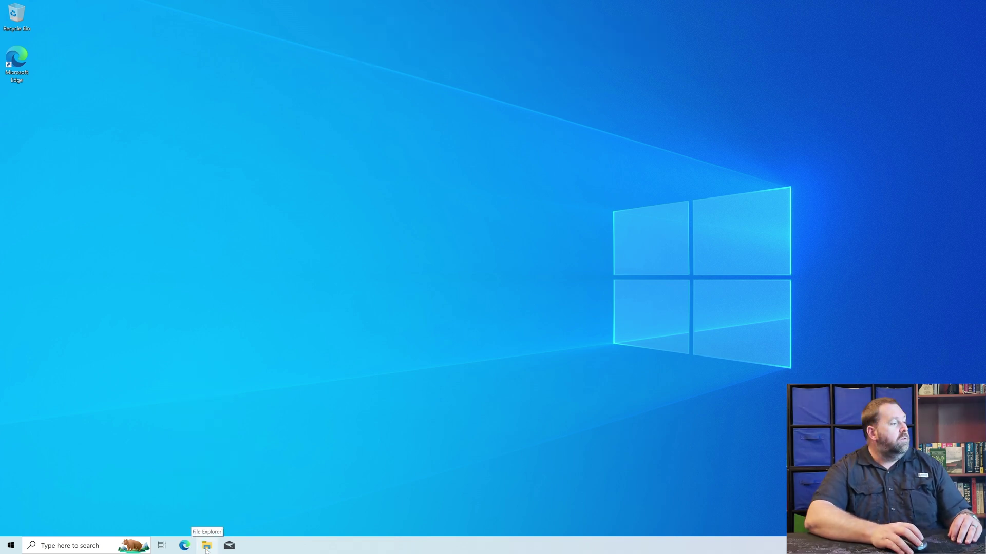
- In File Explorer, mount the Win11_24H2_English_x64 disc image from the Downloads folder and launch its setup application, allowing it to make changes to the device
right_click(14, 548)
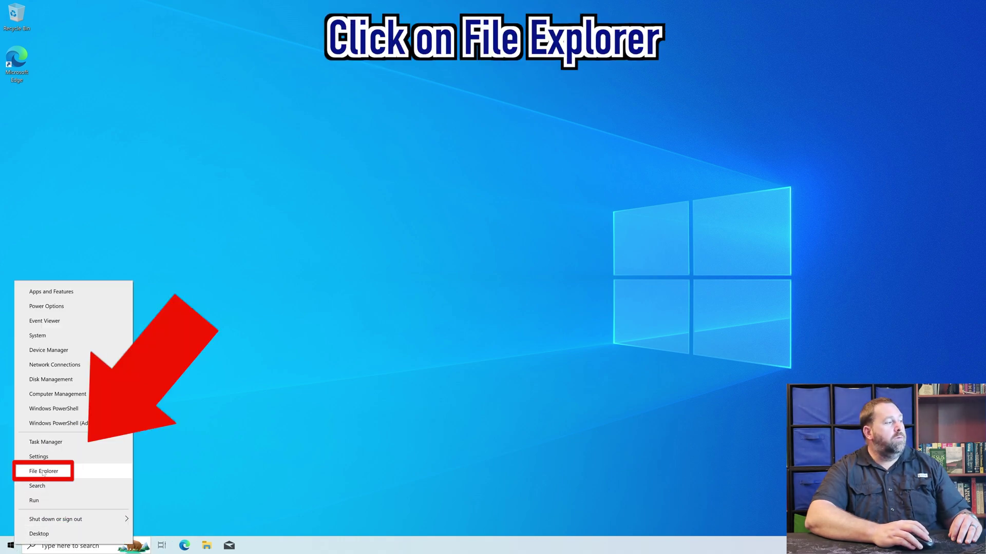
click(43, 472)
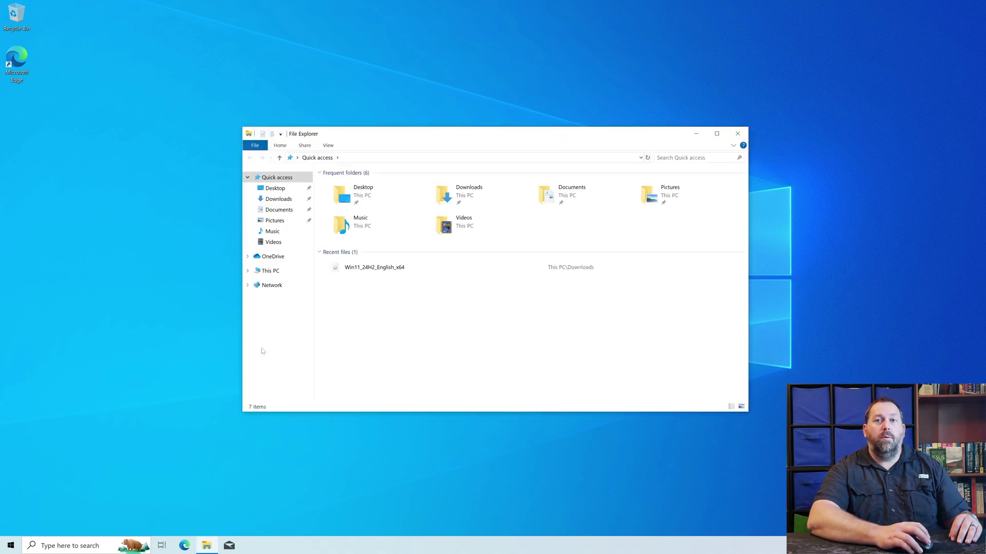
click(282, 200)
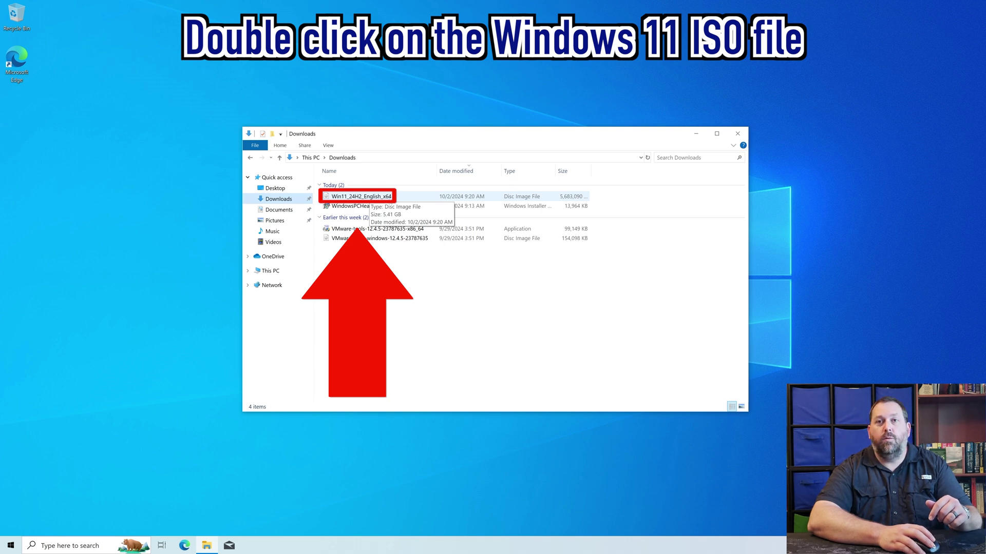
double_click(362, 198)
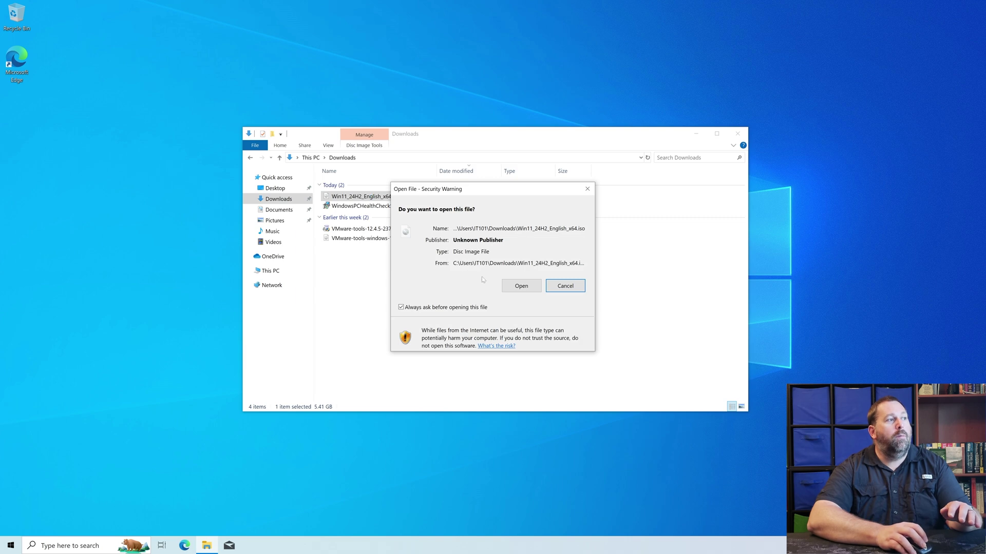
click(524, 290)
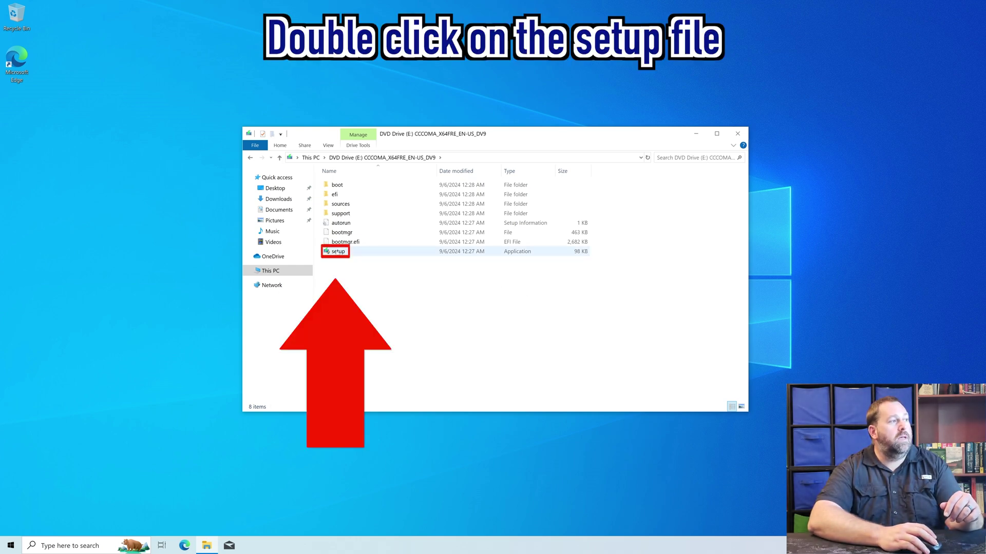
double_click(334, 252)
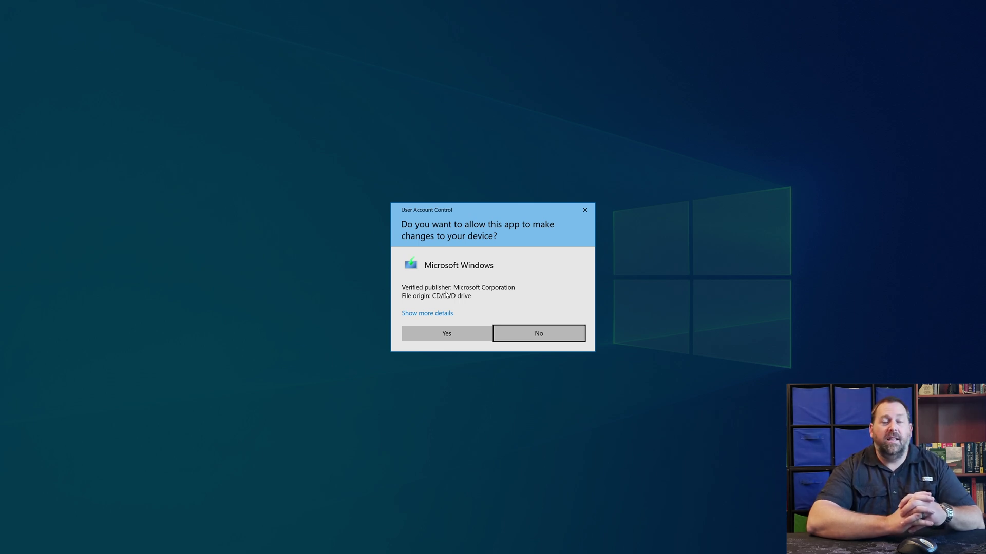
click(449, 333)
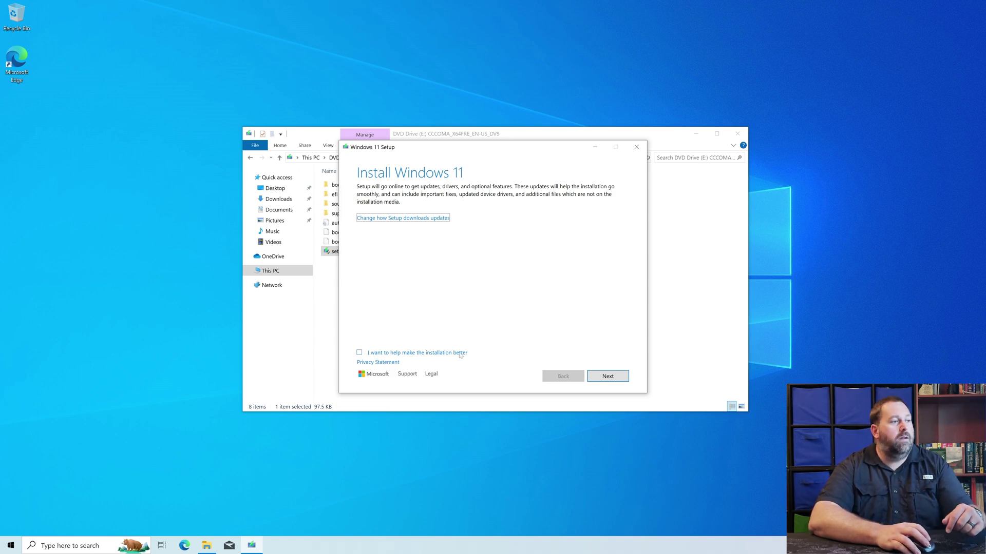
- Proceed through Windows 11 Setup, accepting the license terms and the system requirements warning, and install Windows 11 Home, keeping personal files and apps
click(607, 377)
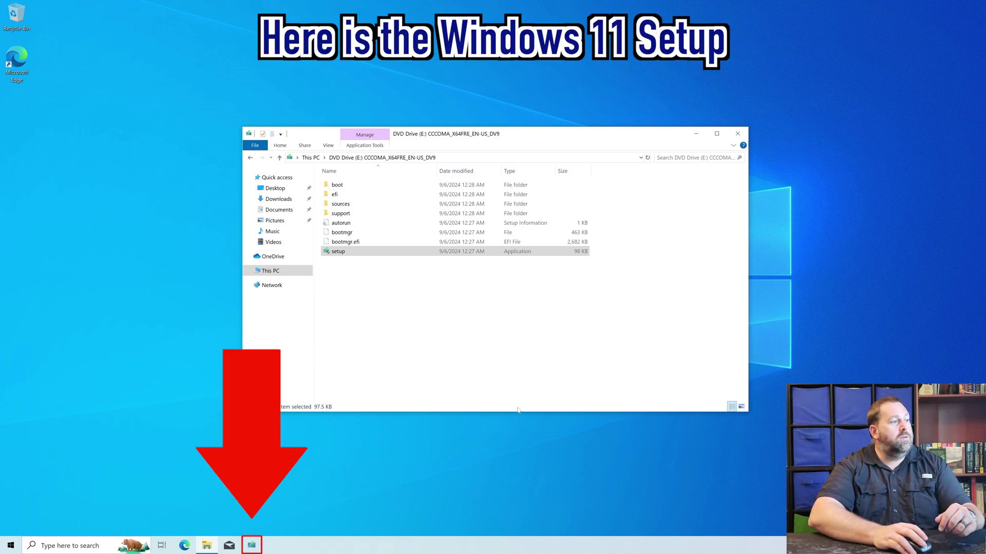
mouse_move(251, 550)
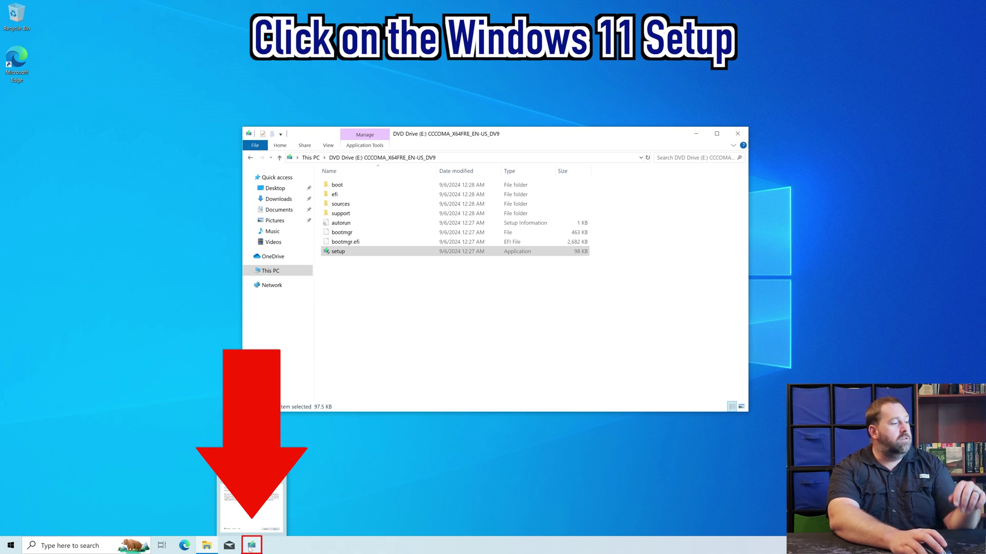
click(250, 547)
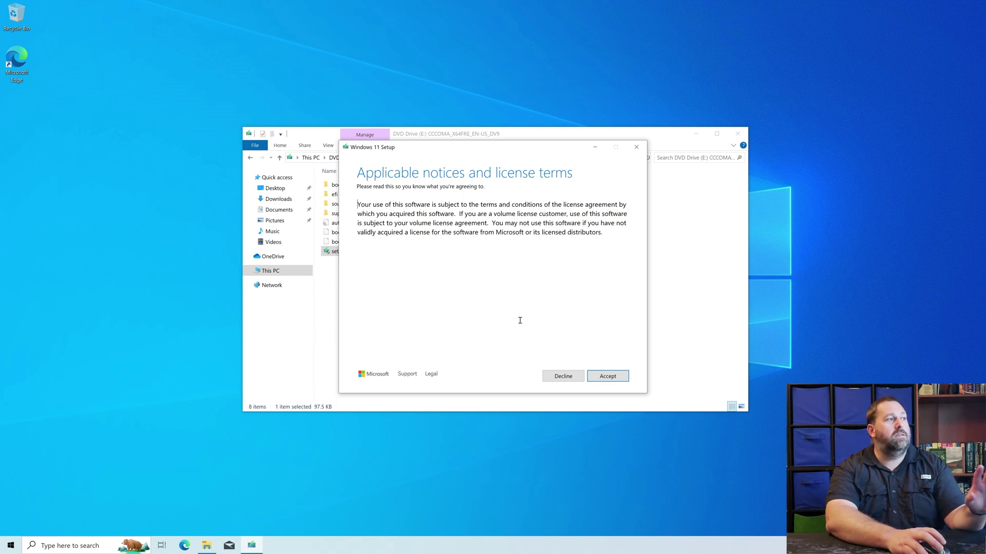
click(608, 377)
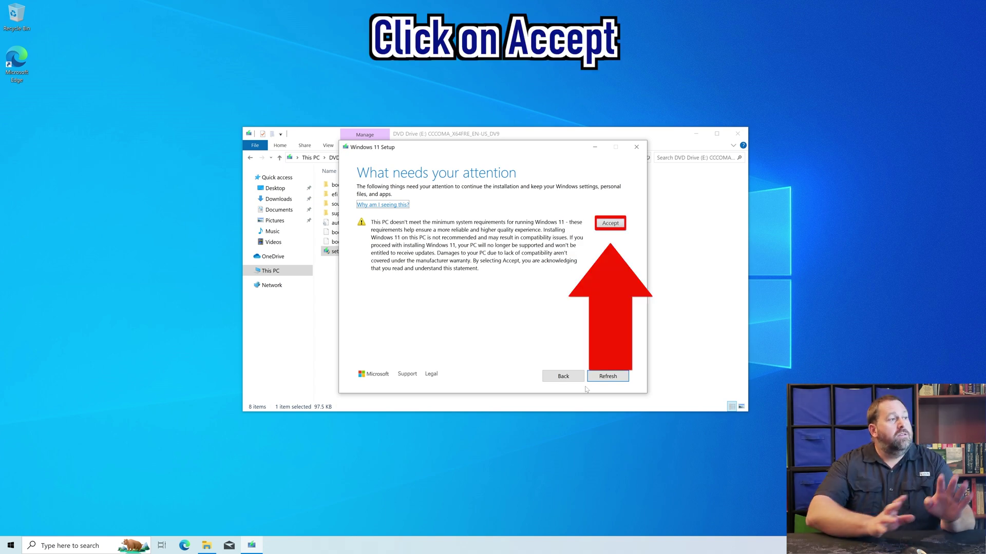
click(610, 224)
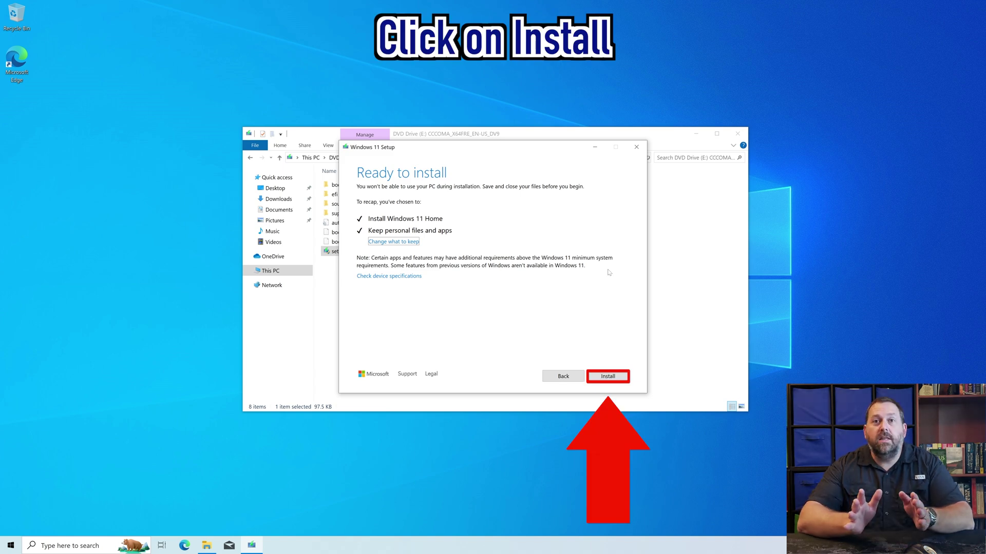
click(610, 378)
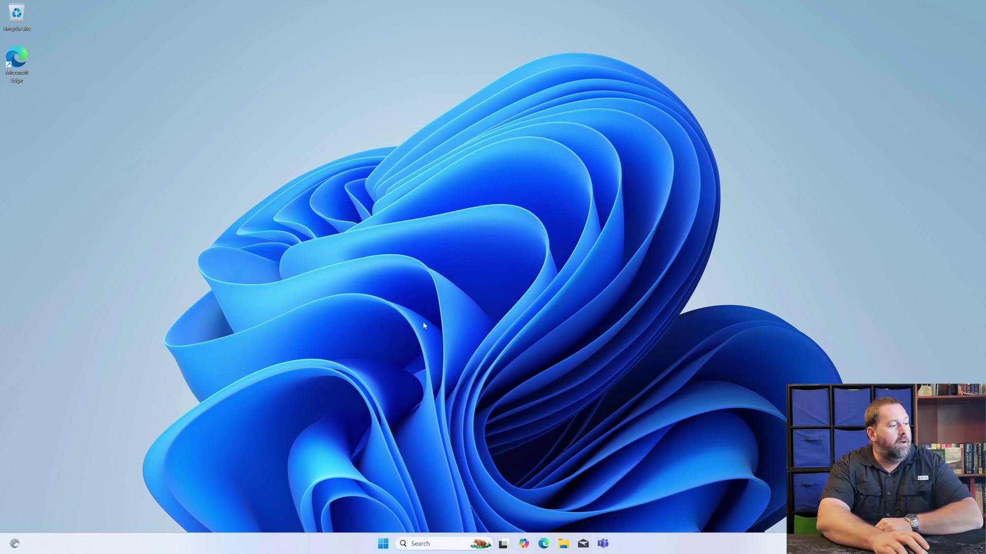
- Open the About page in the system settings to check the device and Windows specifications
click(384, 544)
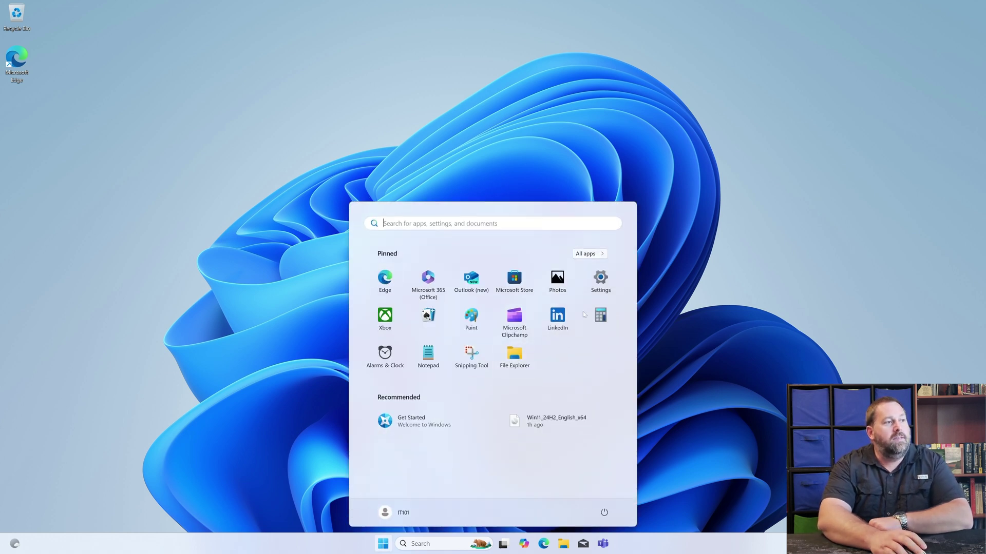
click(600, 279)
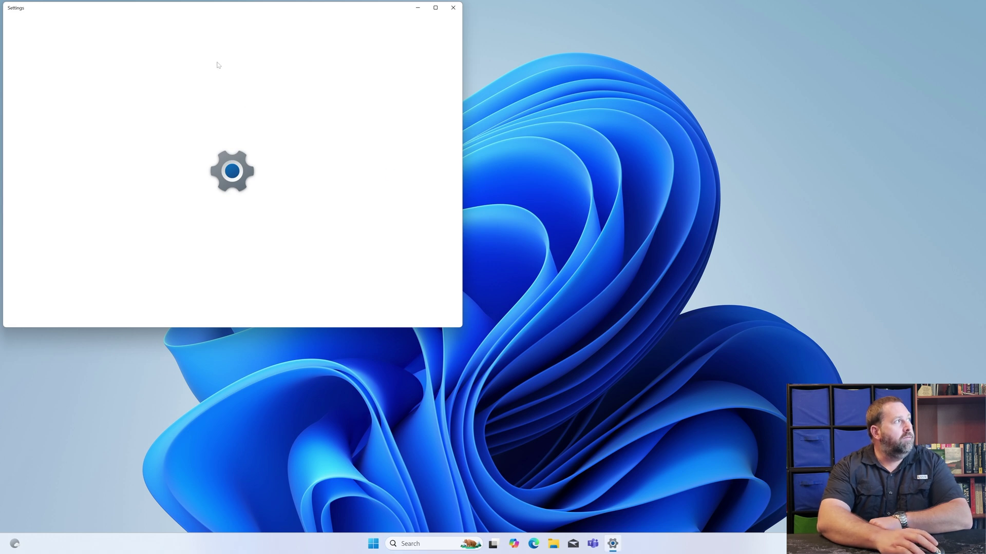
drag(167, 7, 369, 115)
click(251, 230)
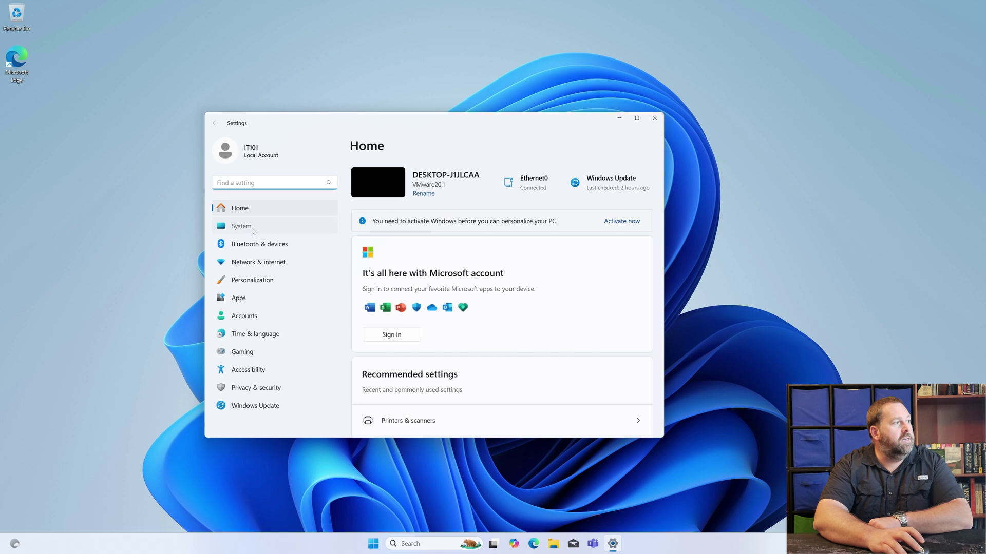
scroll(371, 293, down, 8)
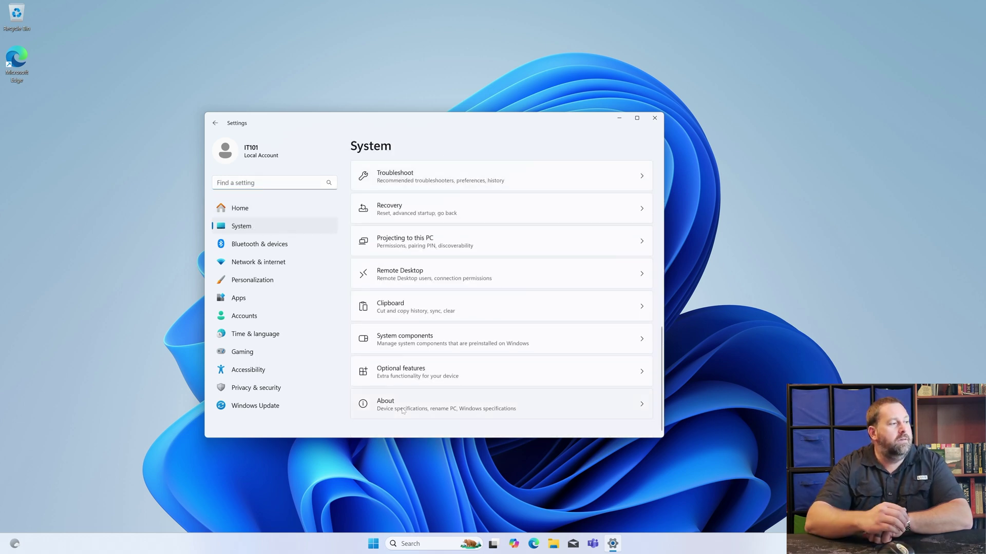
click(403, 411)
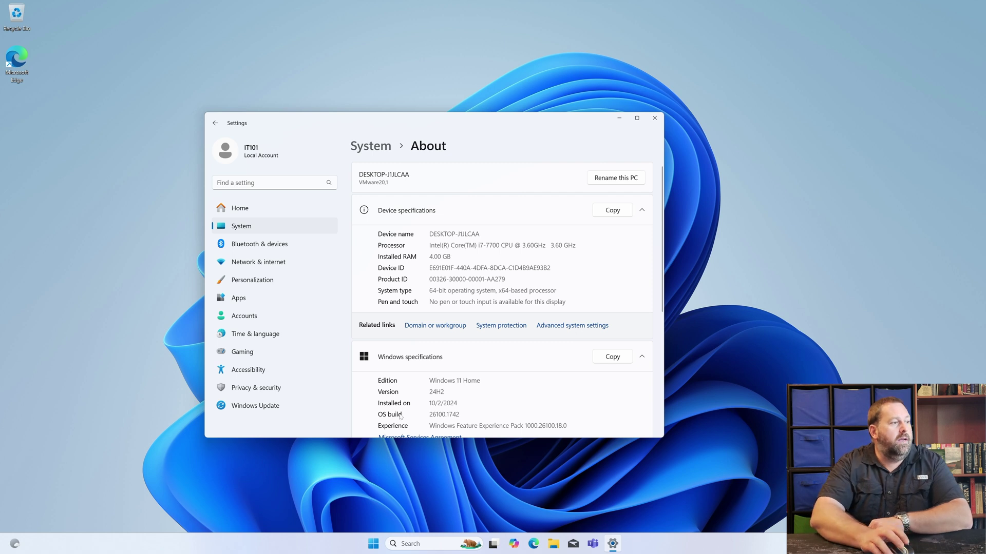